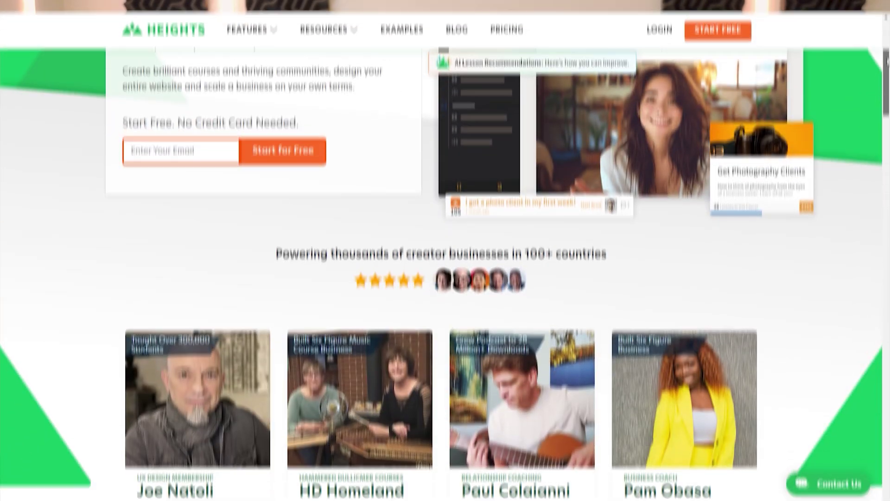
# Scroll down the Heights homepage through the course and community features section
pyautogui.scroll(-10, 445, 269)
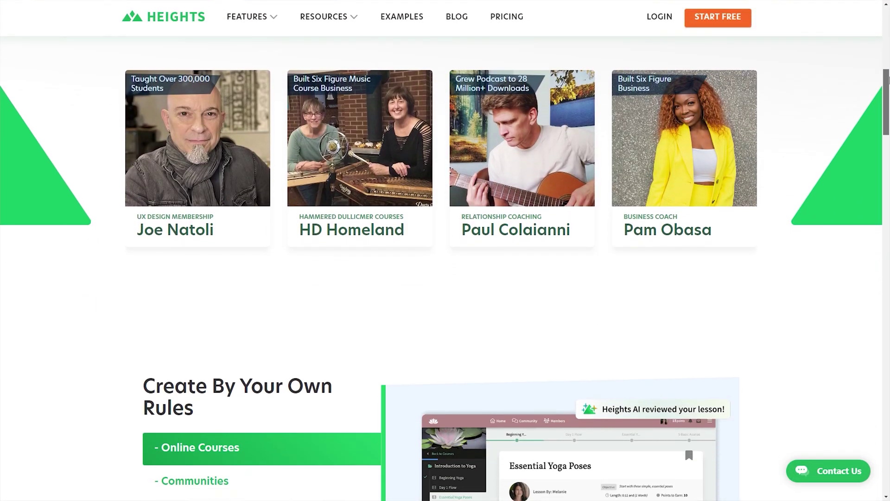
pyautogui.scroll(-8, 445, 269)
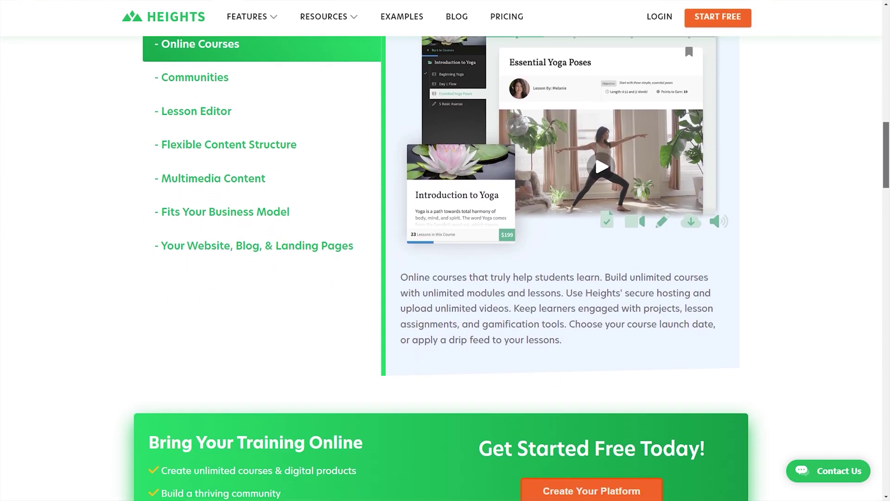
pyautogui.scroll(-2, 445, 269)
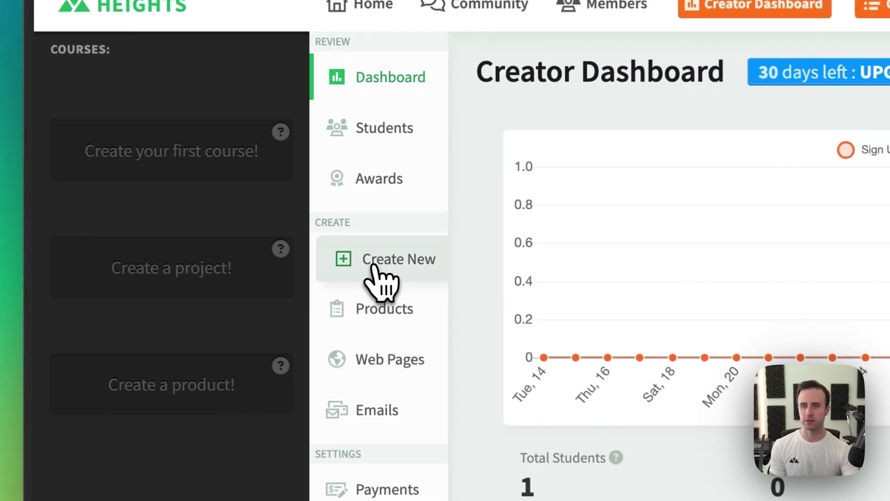
# Launch the AI Product Generator from Create New to bring up the Create Your Offer form
pyautogui.click(232, 172)
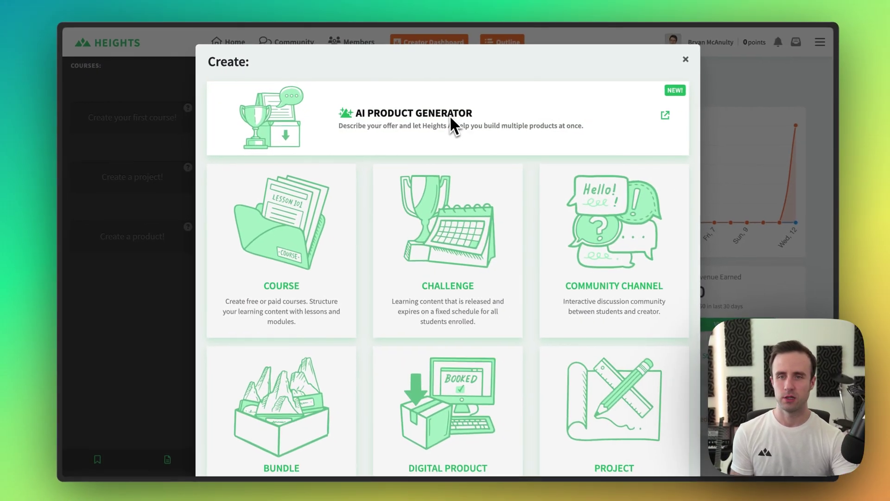
pyautogui.click(530, 126)
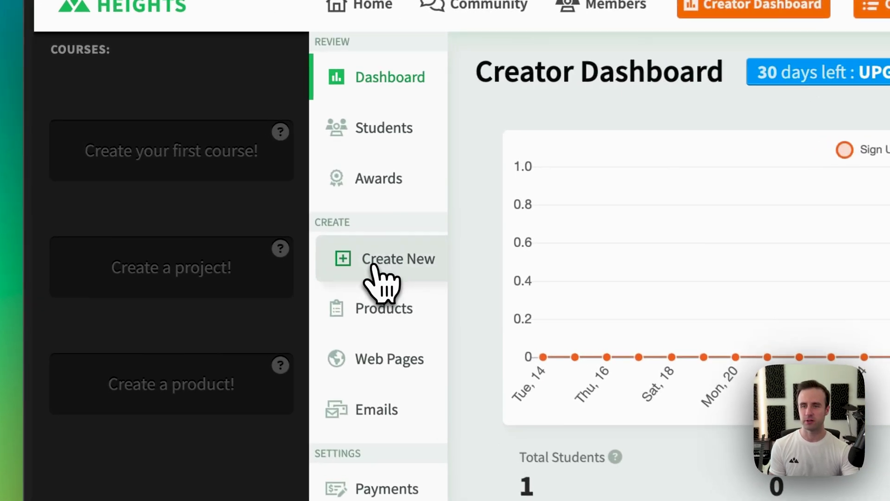
pyautogui.click(374, 266)
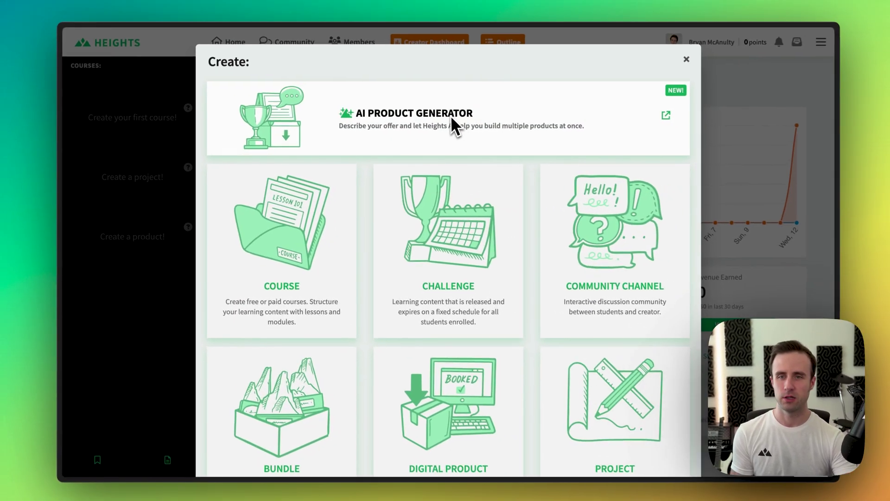
pyautogui.click(452, 122)
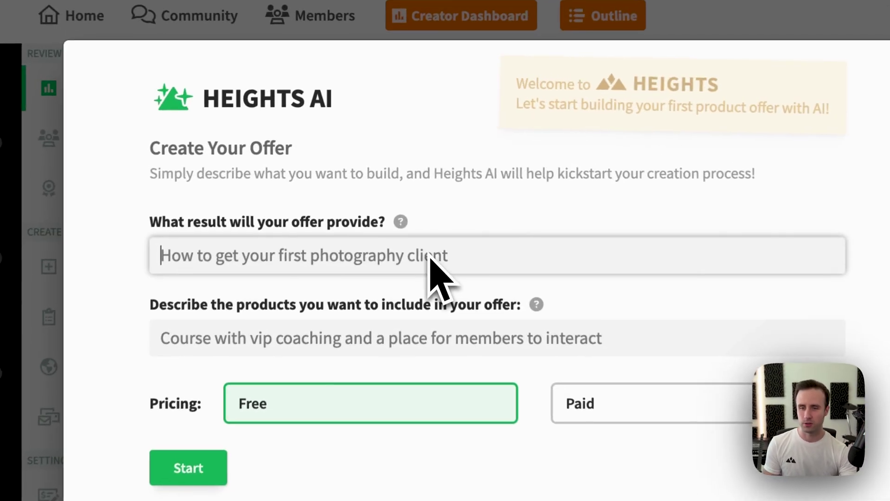
# Describe the Guitar Mastery offer as a course, workbook, member discussion space and event
pyautogui.write('Guitar')
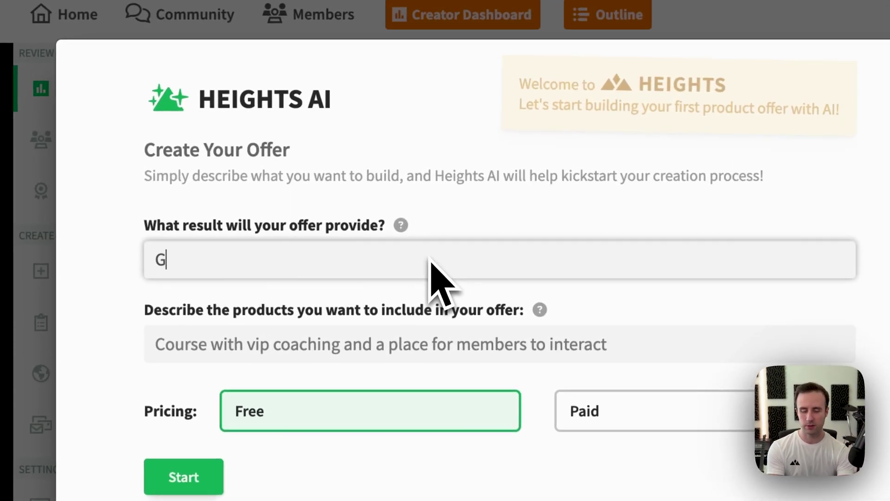
pyautogui.write(' Mastery')
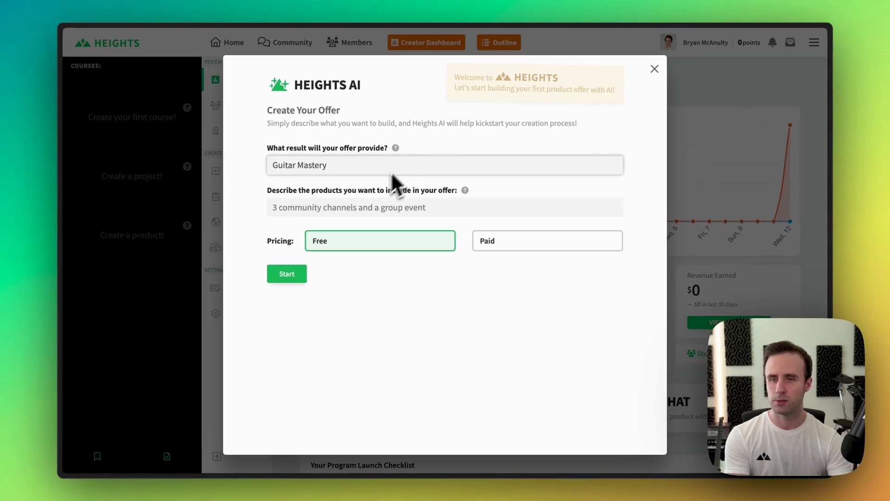
pyautogui.click(353, 208)
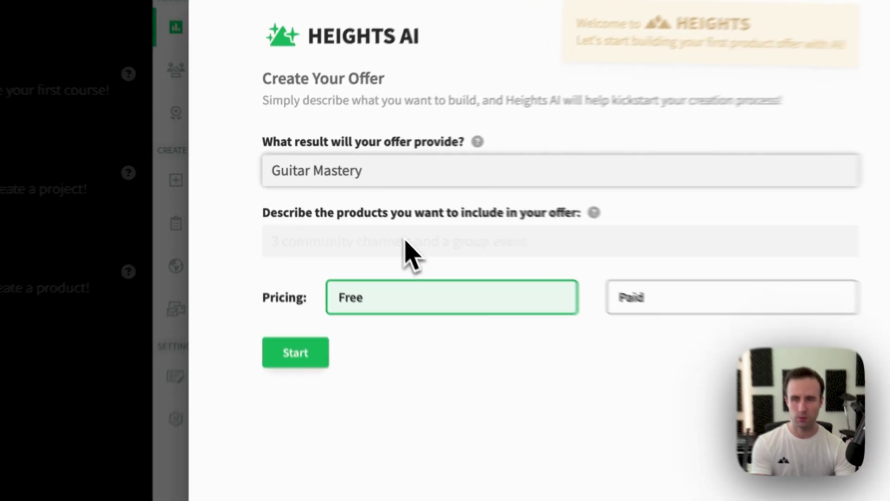
pyautogui.write('course, ')
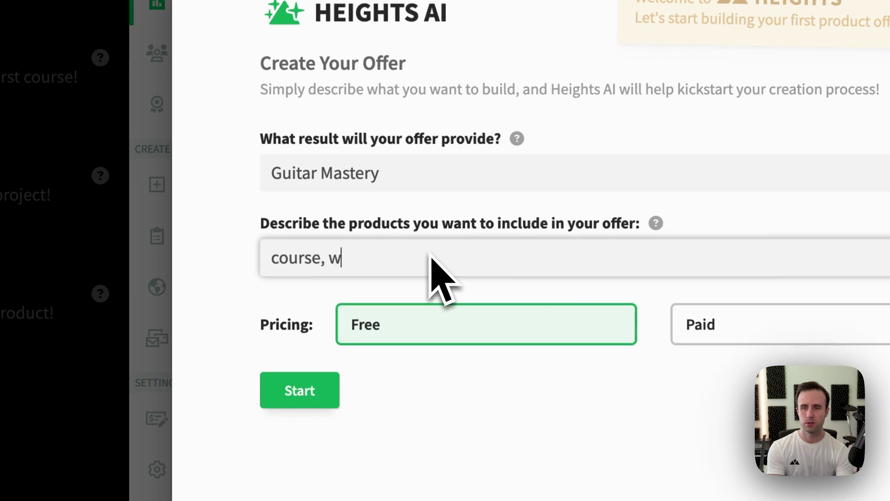
pyautogui.write('a')
pyautogui.write(' works')
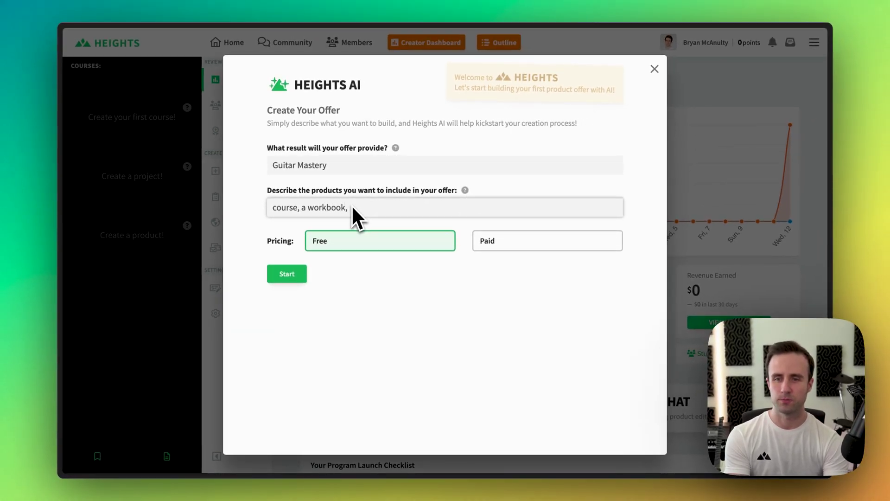
pyautogui.write('ook, a place for me')
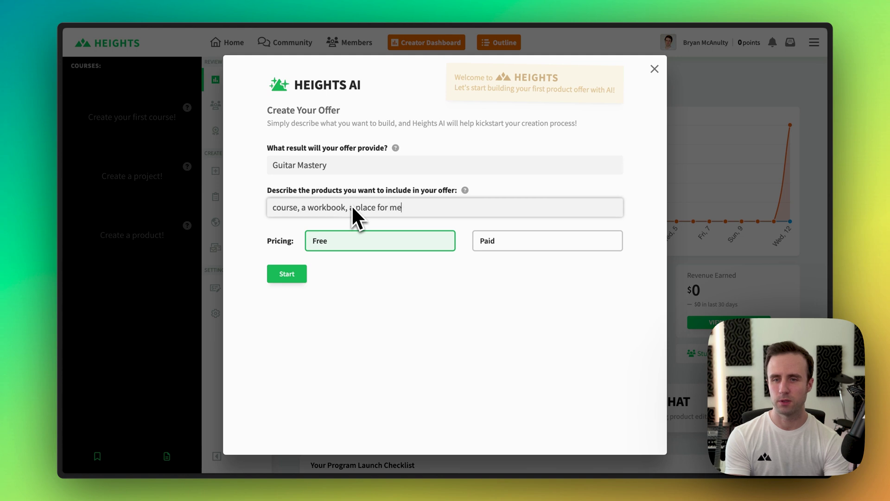
pyautogui.write('mbers to discuss, a')
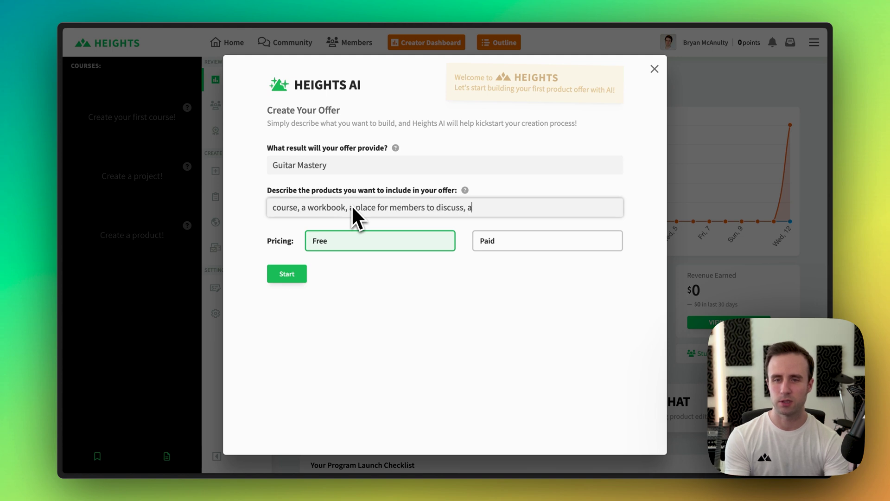
pyautogui.write('nd a ev')
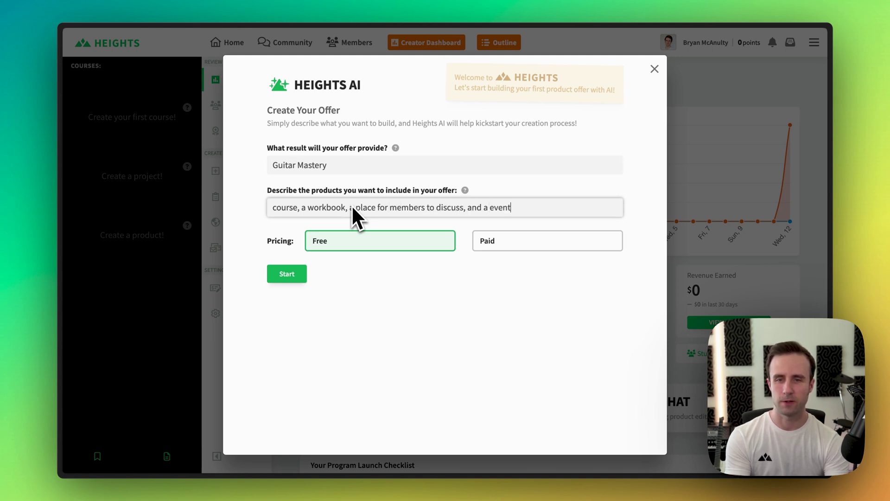
pyautogui.write('ent')
# Make it paid at $499 one-time or two $250 installments, and start generating
pyautogui.click(517, 241)
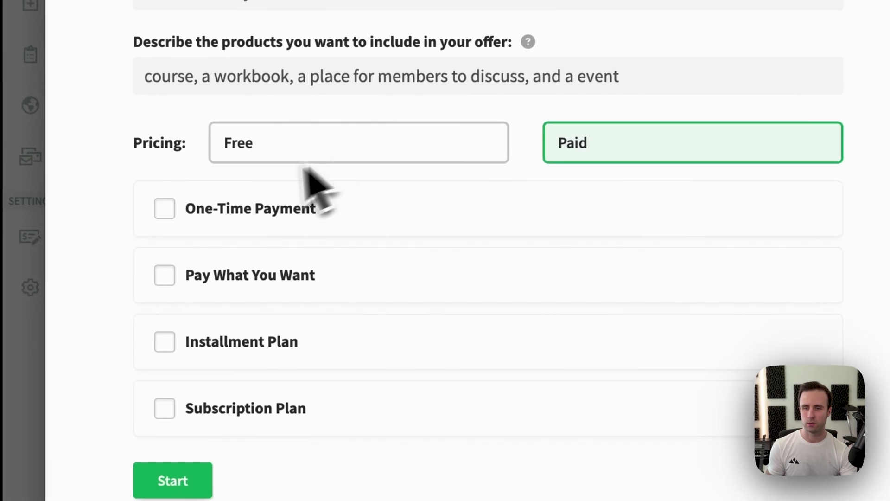
pyautogui.click(255, 211)
pyautogui.click(255, 292)
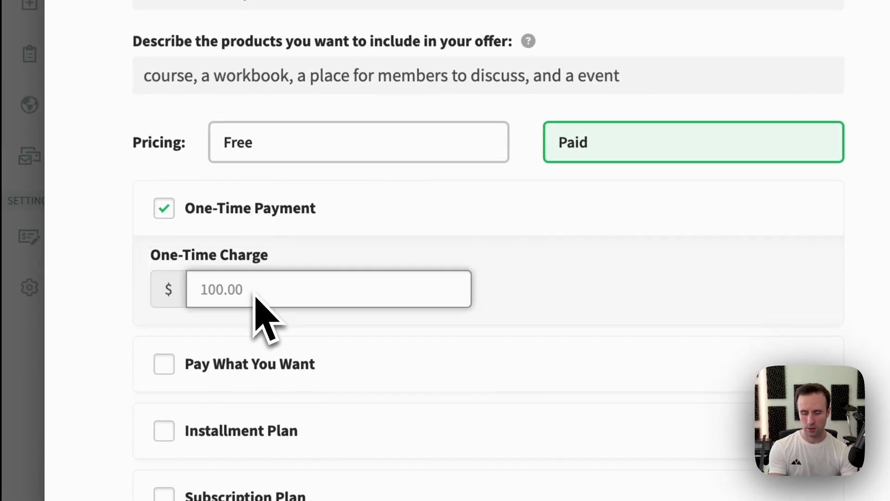
pyautogui.write('2')
pyautogui.press('BackSpace')
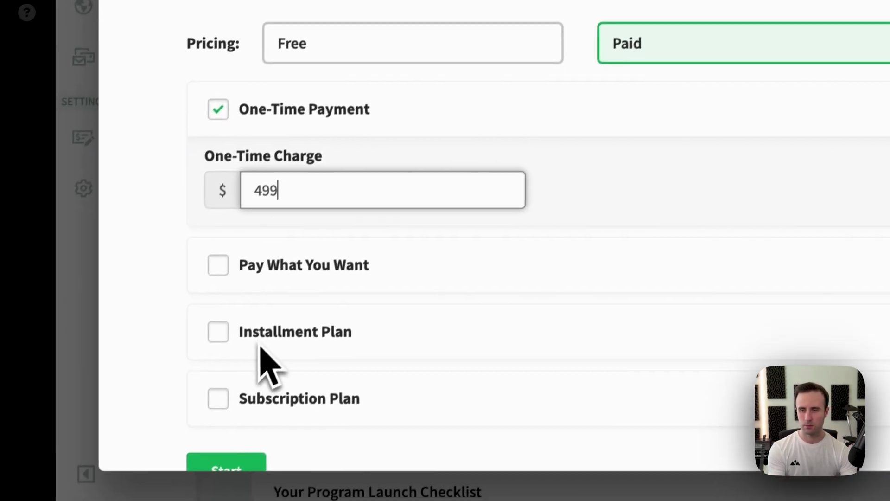
pyautogui.click(206, 430)
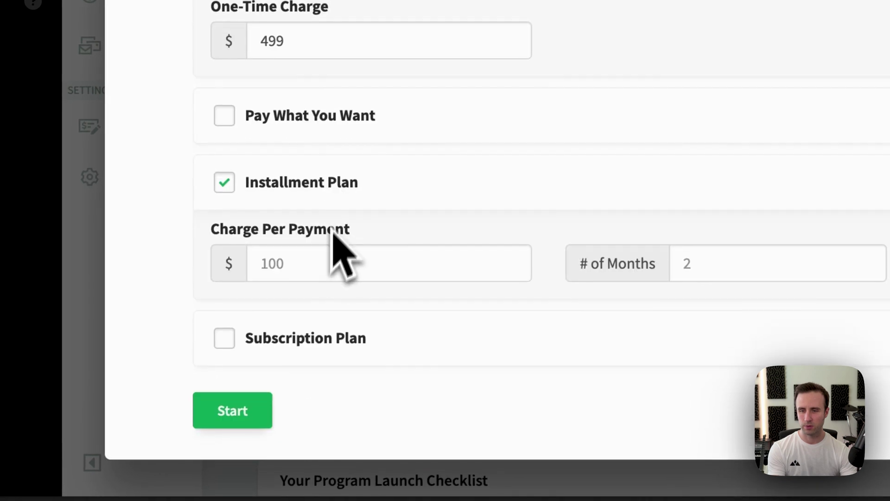
pyautogui.click(332, 263)
pyautogui.write('250')
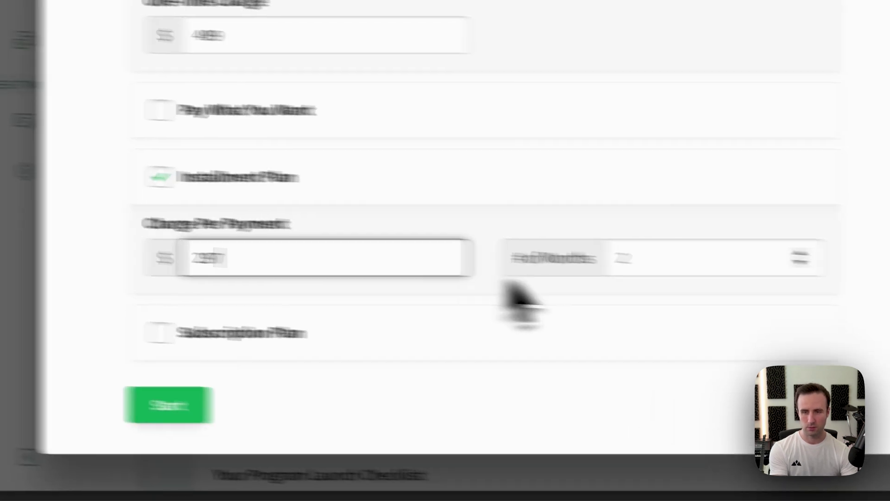
pyautogui.click(696, 272)
pyautogui.write('2')
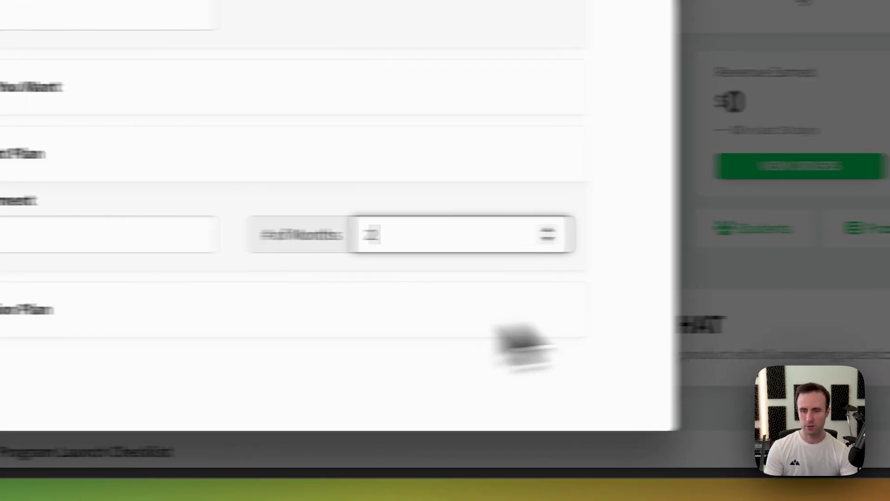
pyautogui.click(235, 380)
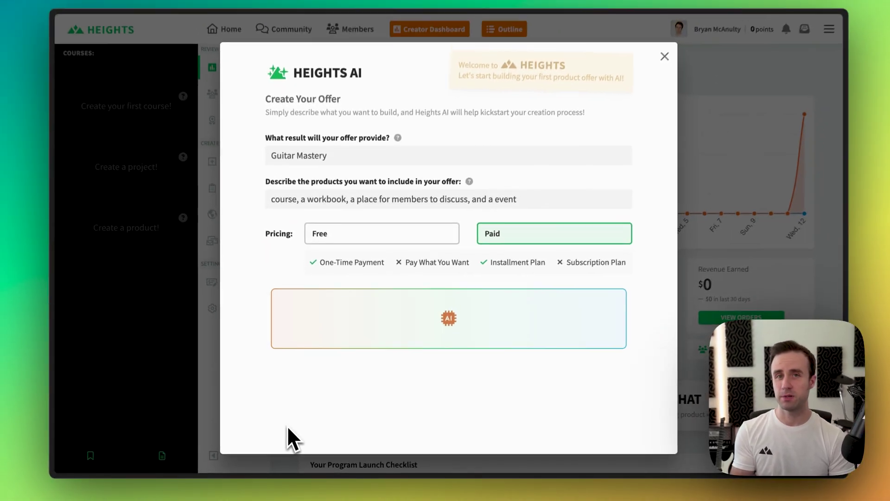
# Scroll the generated Guitar Mastery plan down to the Next Step button
pyautogui.scroll(-2, 292, 418)
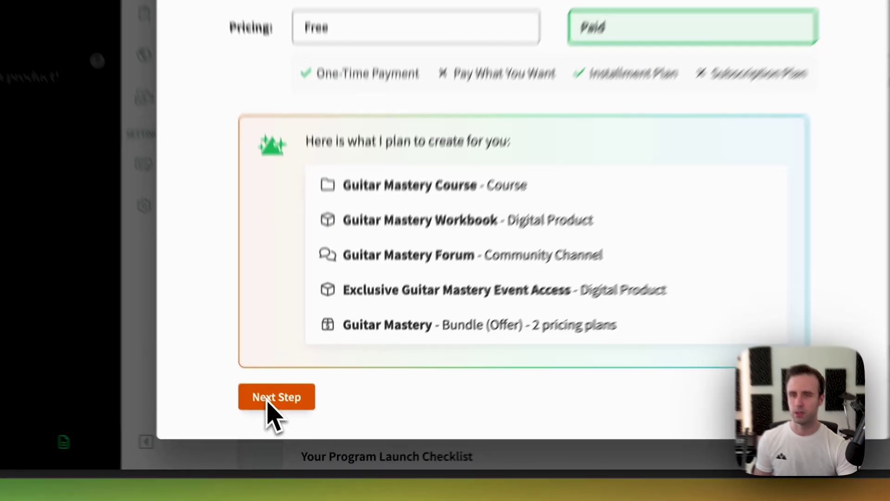
# Choose the dark tan colour theme preset after trying several other presets
pyautogui.click(286, 433)
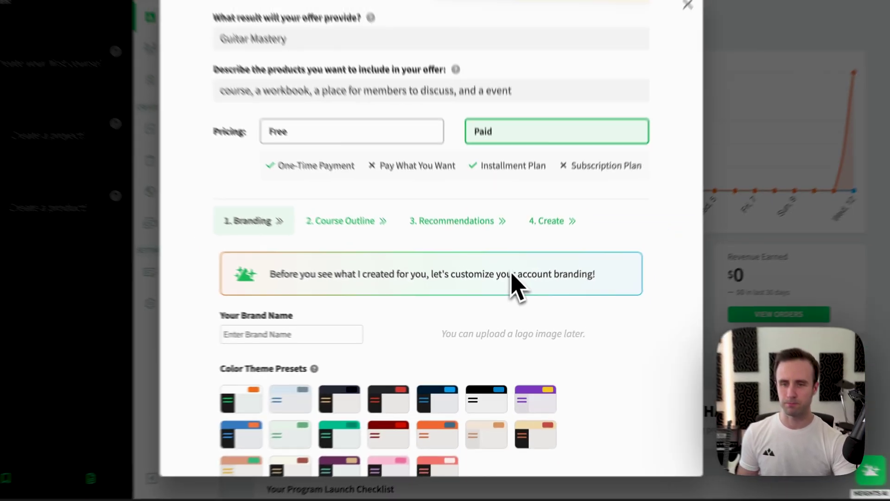
pyautogui.scroll(-3, 643, 287)
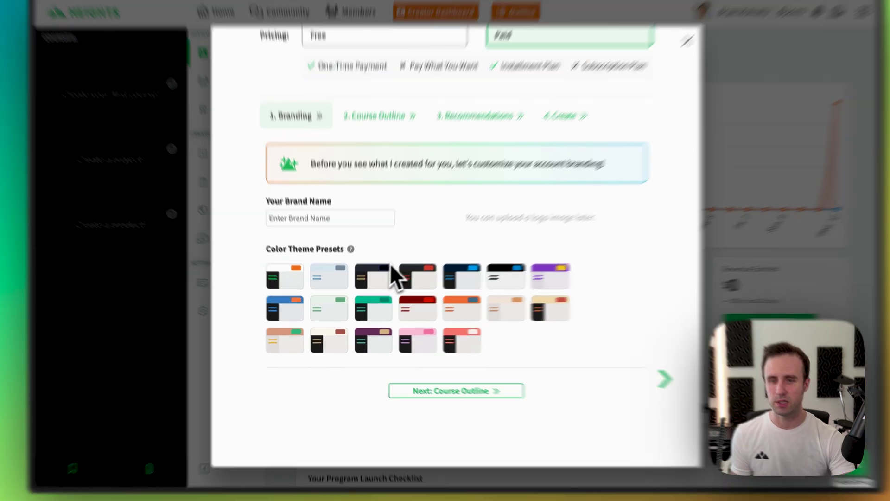
pyautogui.click(387, 273)
pyautogui.click(413, 274)
pyautogui.click(415, 310)
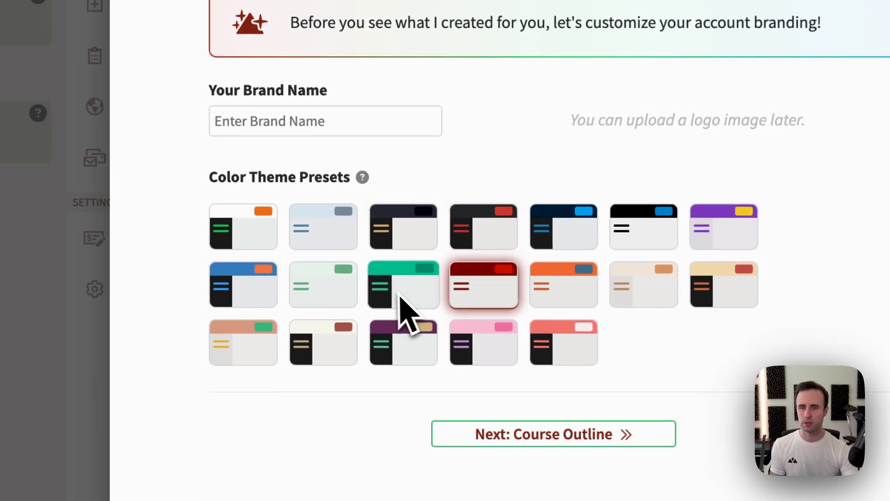
pyautogui.click(400, 299)
pyautogui.click(412, 233)
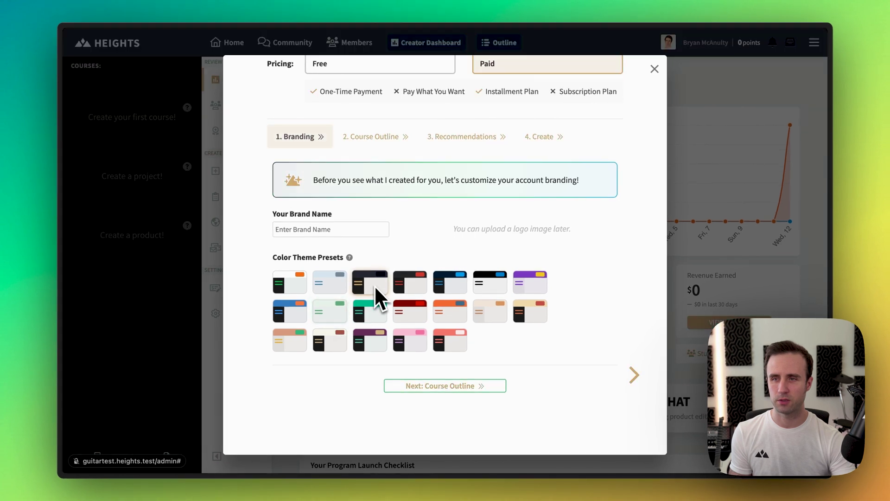
# Enter Guitar Mastery as the brand name and continue to the course outline
pyautogui.click(313, 230)
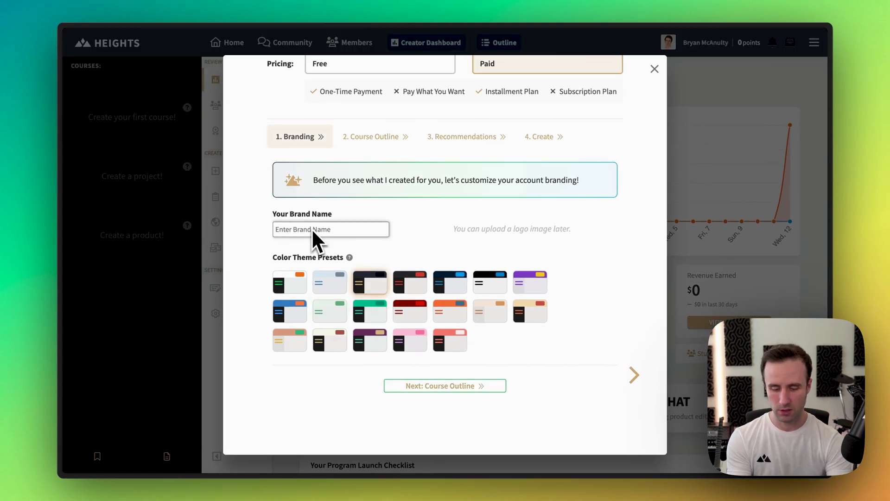
pyautogui.write('Guitar Mastery')
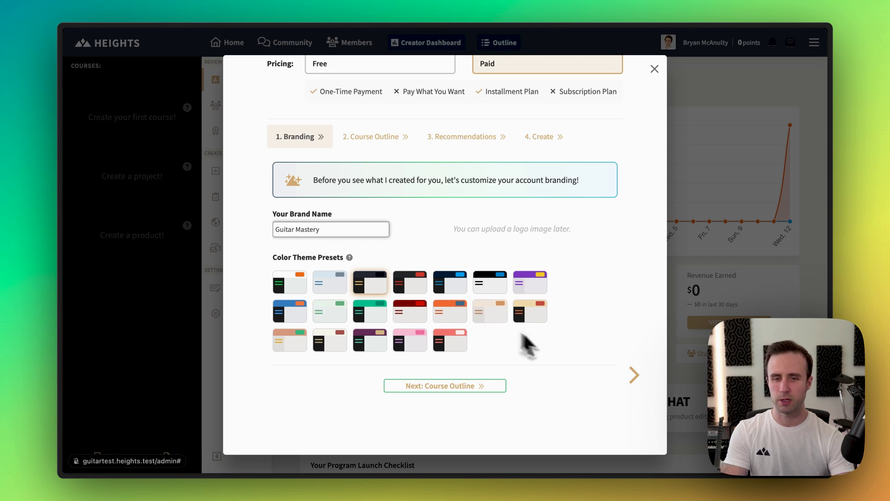
pyautogui.click(473, 385)
# Review the nine-lesson Guitar Mastery course outline and proceed to Recommendations
pyautogui.scroll(-5, 541, 367)
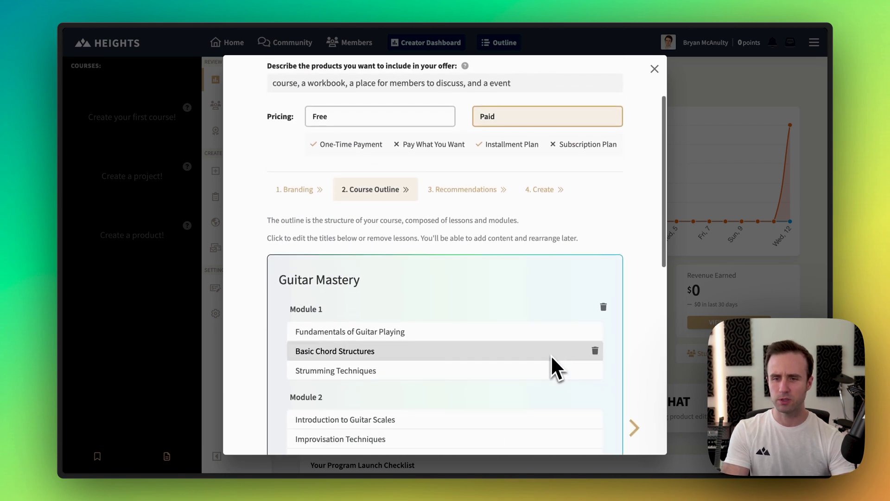
pyautogui.scroll(1, 544, 354)
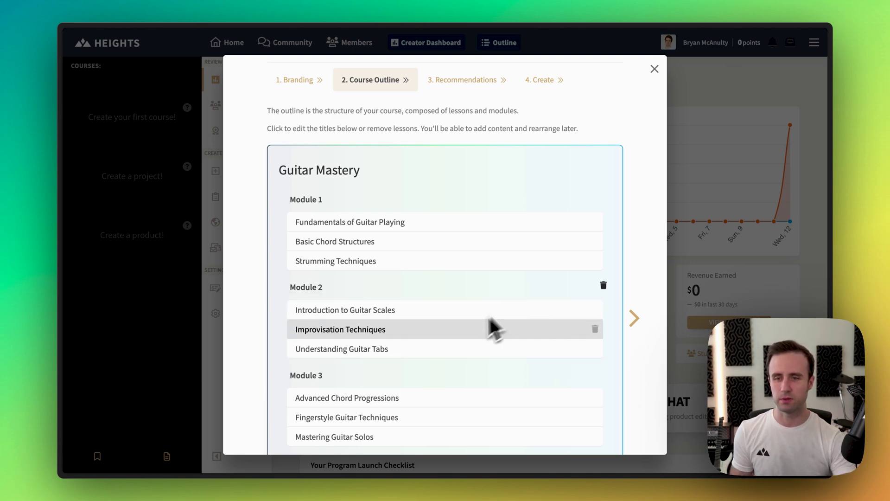
pyautogui.scroll(-2, 468, 332)
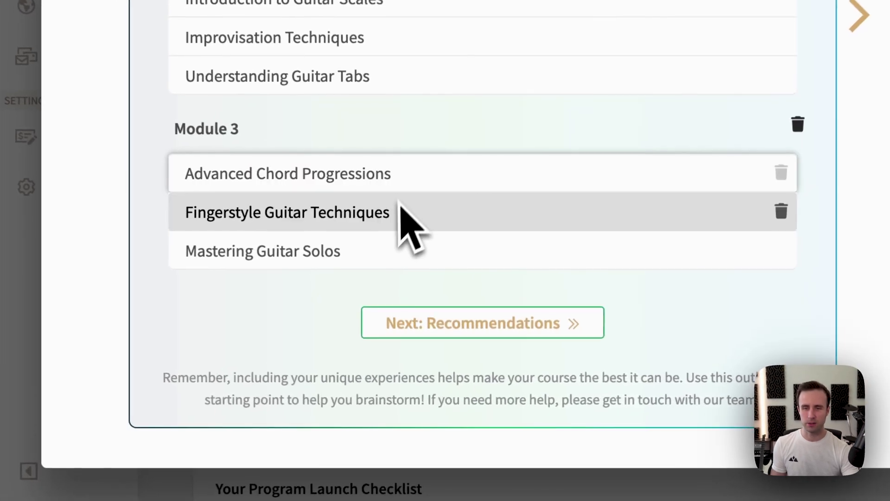
pyautogui.click(429, 328)
pyautogui.scroll(4, 526, 253)
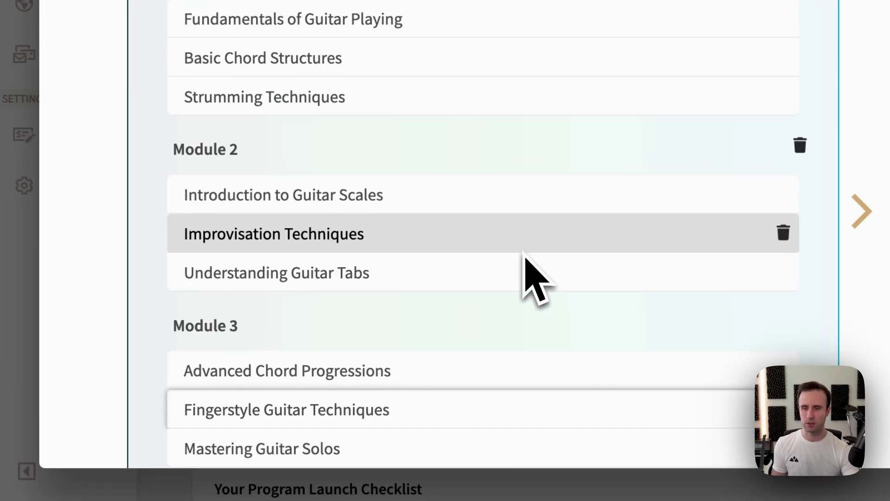
pyautogui.scroll(-3, 526, 255)
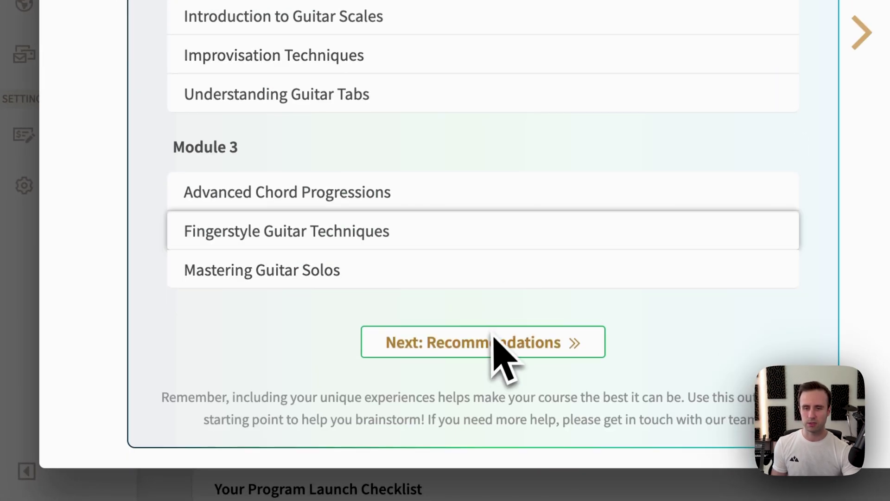
pyautogui.click(487, 337)
# Read through Heights AI's suggestions for a clearer Guitar Mastery course title
pyautogui.scroll(-5, 596, 302)
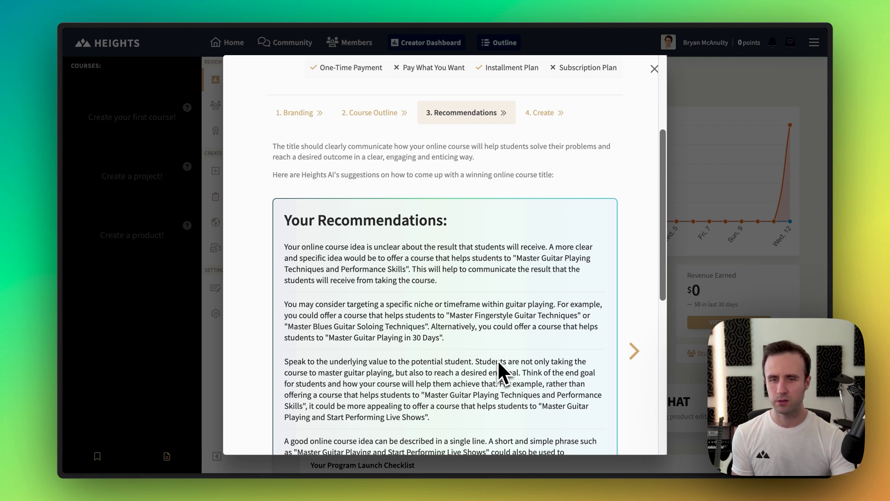
pyautogui.scroll(-1, 466, 292)
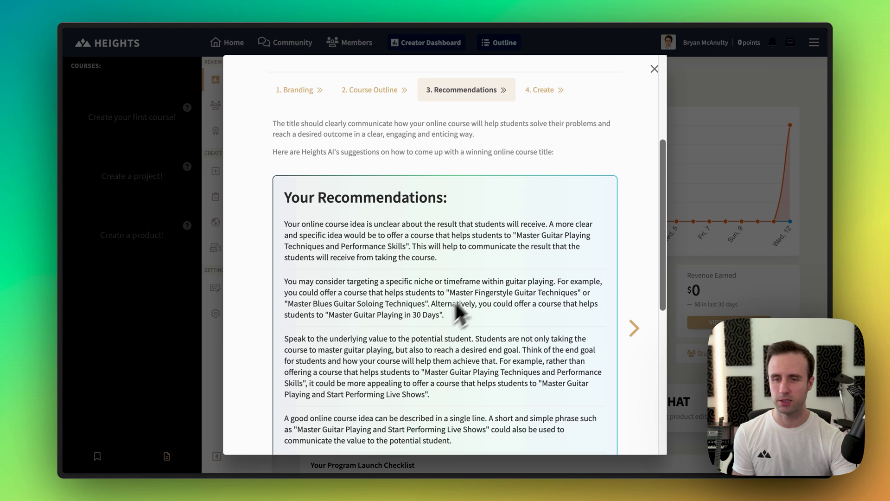
pyautogui.scroll(-4, 469, 287)
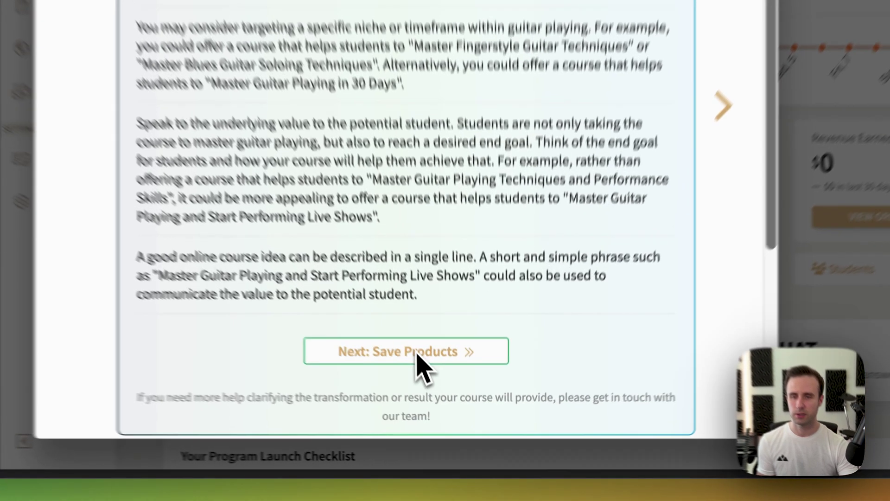
# Advance to the Create step and review the generated product cards
pyautogui.click(410, 408)
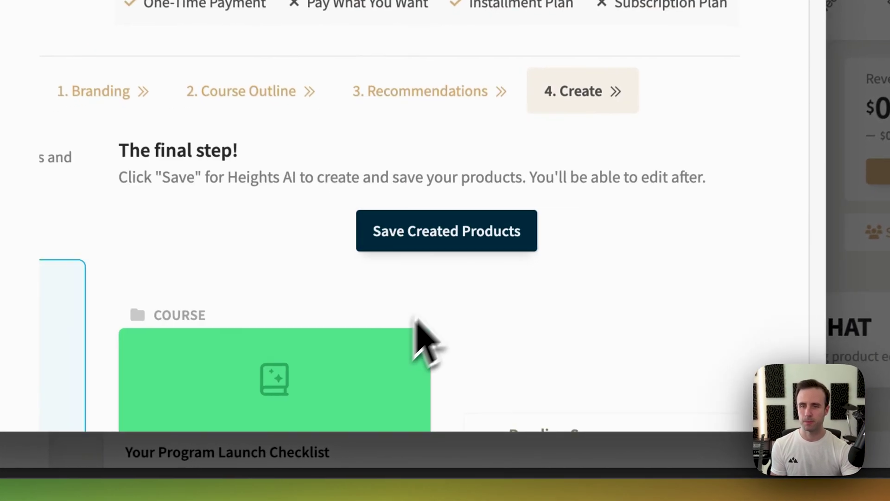
pyautogui.scroll(-10, 507, 232)
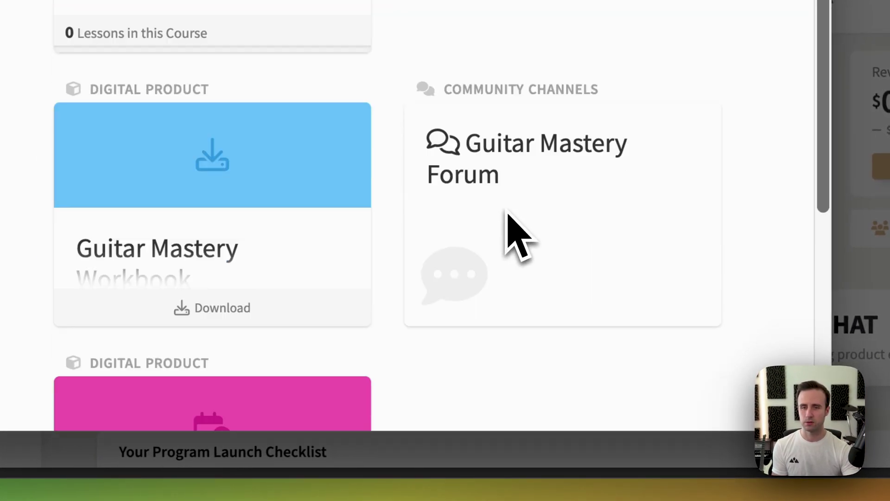
pyautogui.scroll(3, 507, 214)
pyautogui.scroll(-5, 506, 214)
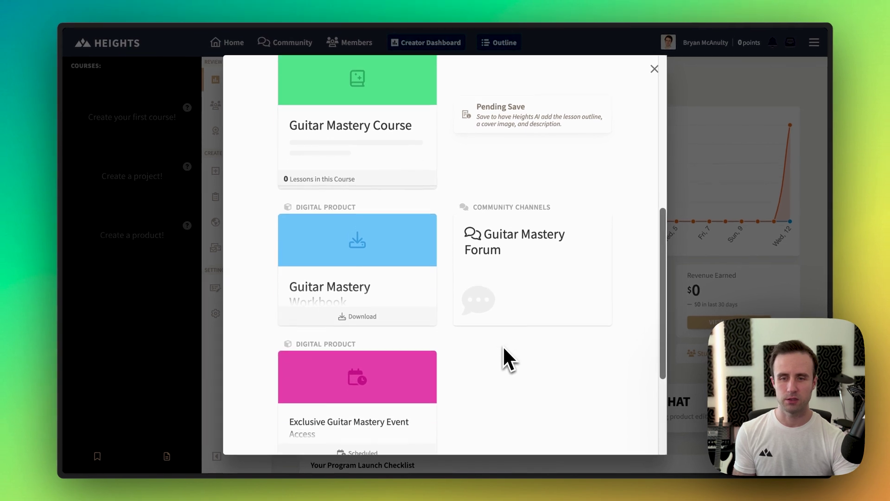
pyautogui.scroll(-1, 504, 350)
pyautogui.scroll(4, 504, 350)
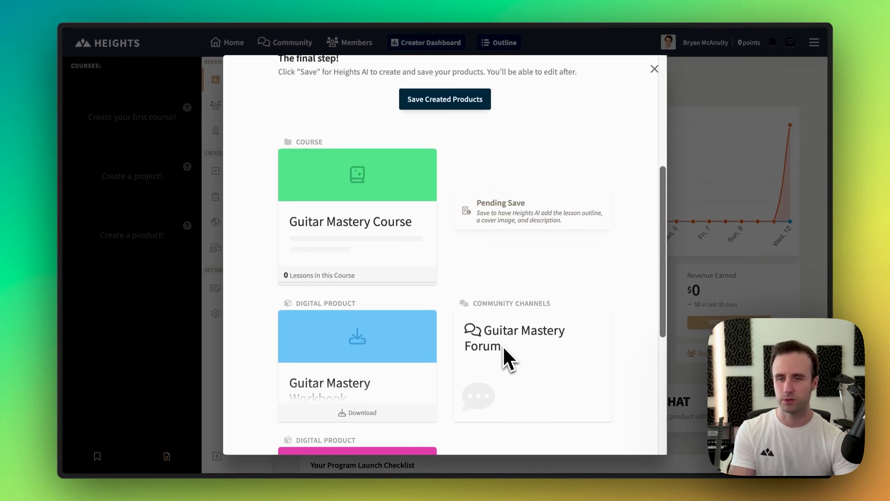
pyautogui.scroll(-5, 503, 346)
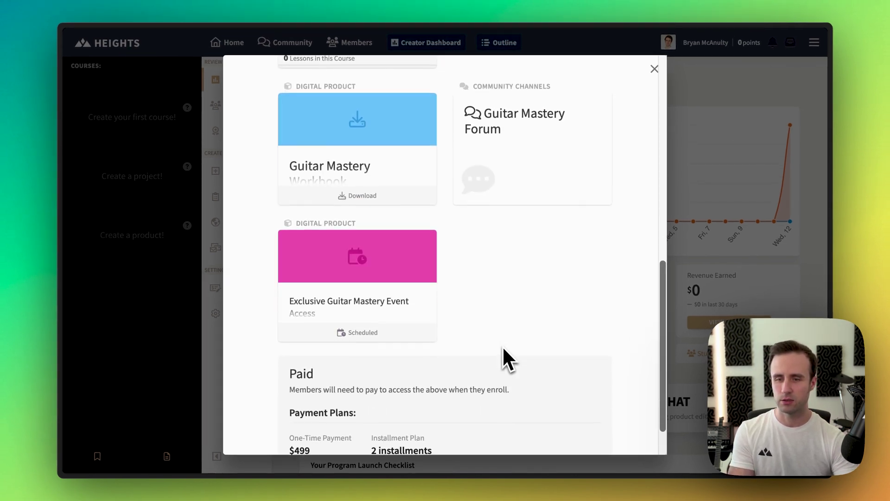
pyautogui.scroll(-1, 503, 346)
pyautogui.scroll(8, 468, 390)
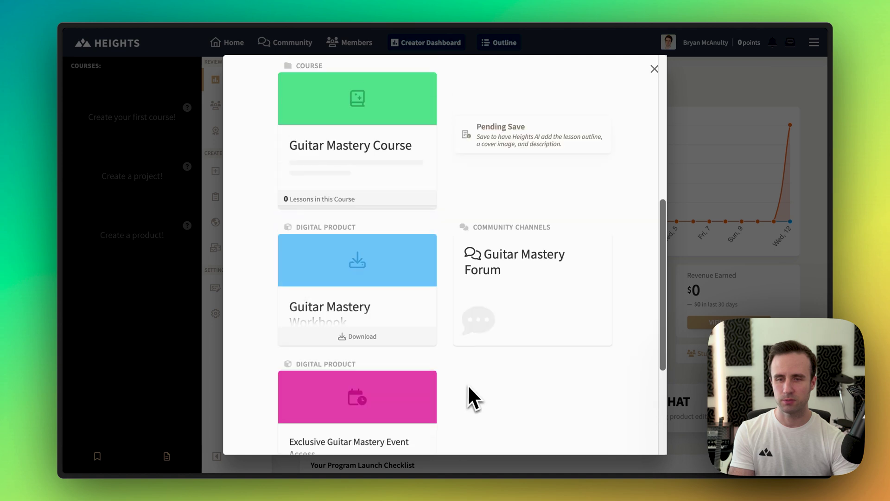
# Save the course, workbook, forum and event products and review the Products Created confirmation
pyautogui.click(459, 222)
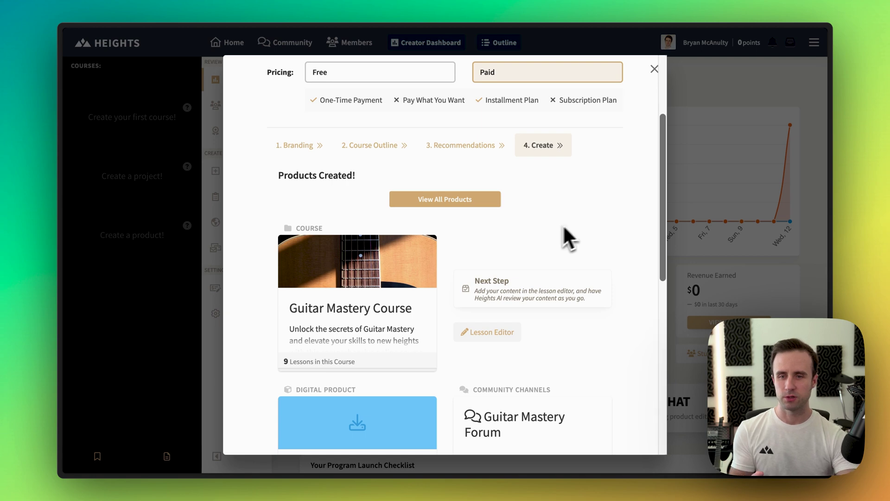
pyautogui.scroll(-3, 413, 327)
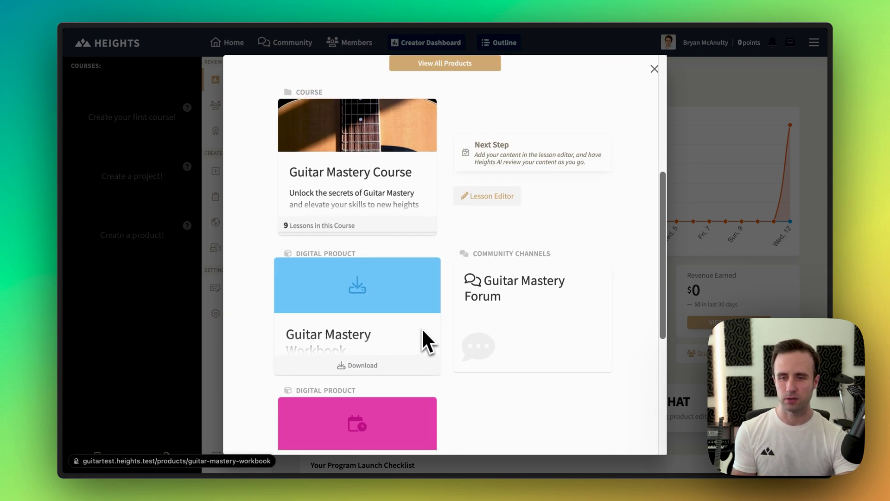
pyautogui.scroll(-2, 431, 332)
pyautogui.scroll(3, 441, 334)
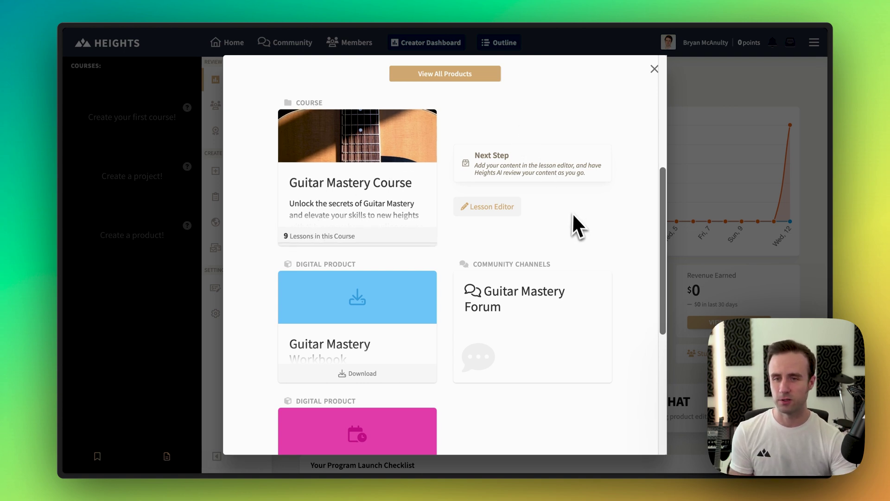
pyautogui.scroll(-2, 575, 218)
pyautogui.scroll(-2, 575, 217)
pyautogui.scroll(6, 536, 292)
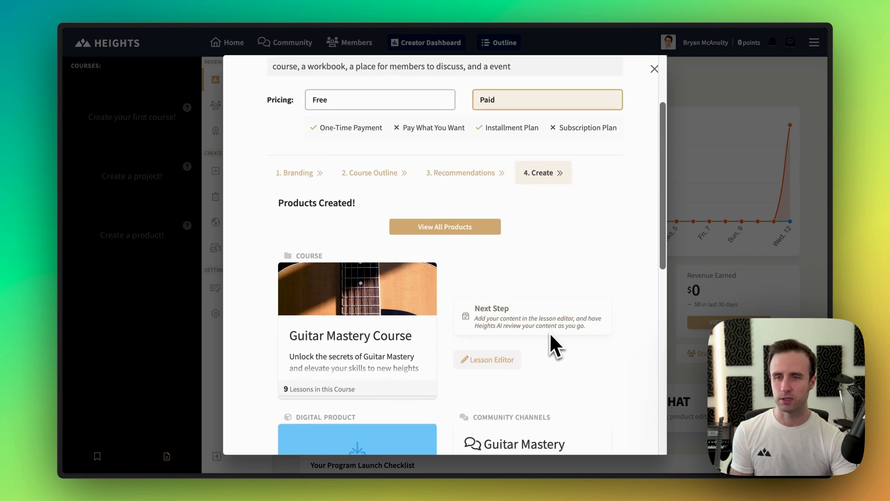
pyautogui.scroll(3, 550, 336)
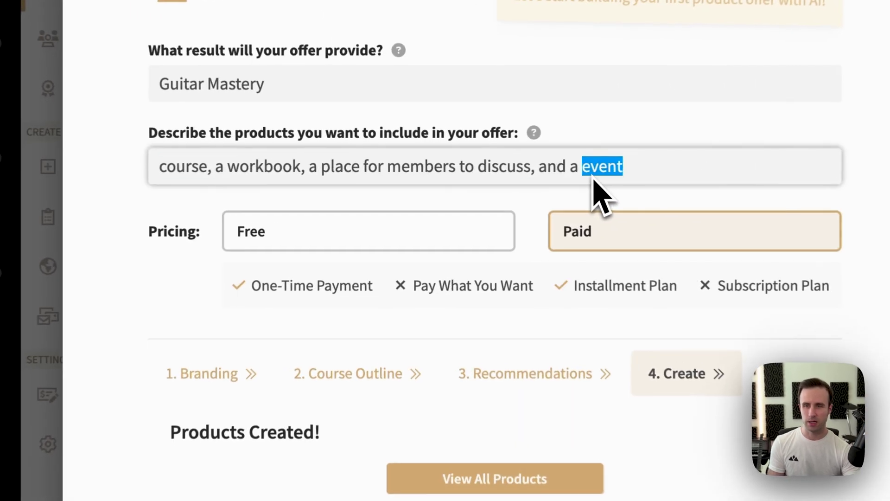
# Turn the offer into a free Guitar Mastery ebook and generate its plan and recommendations
pyautogui.tripleClick(497, 176)
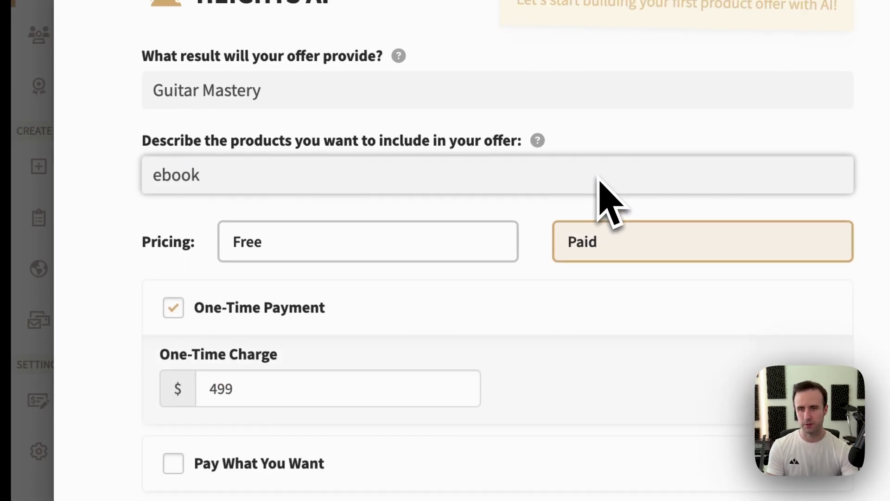
pyautogui.click(385, 252)
pyautogui.click(204, 307)
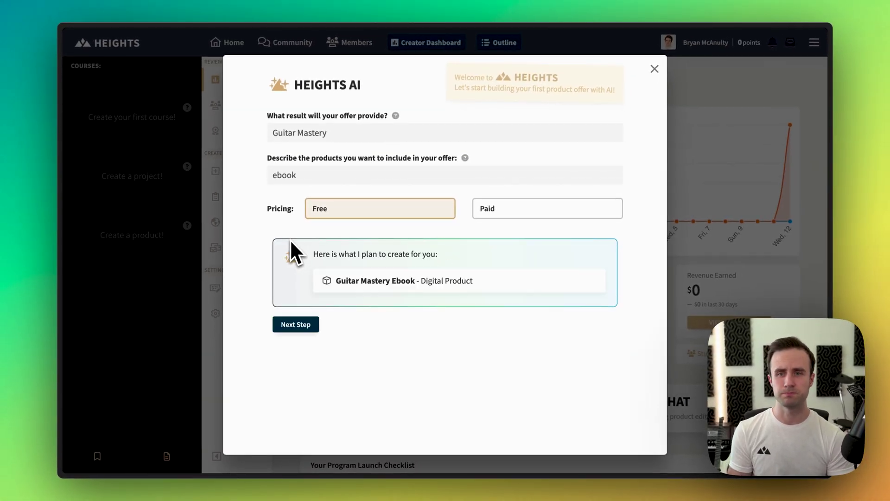
pyautogui.click(293, 326)
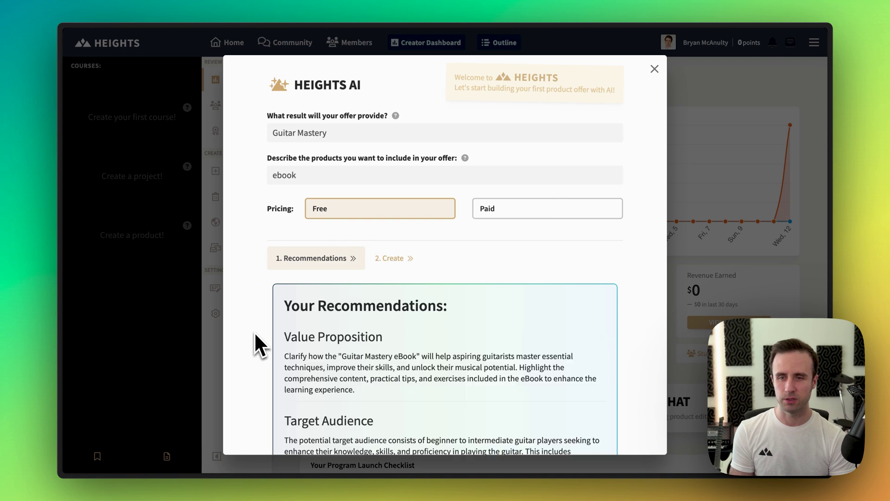
# Read the free ebook's value proposition and target audience recommendations
pyautogui.scroll(-4, 505, 316)
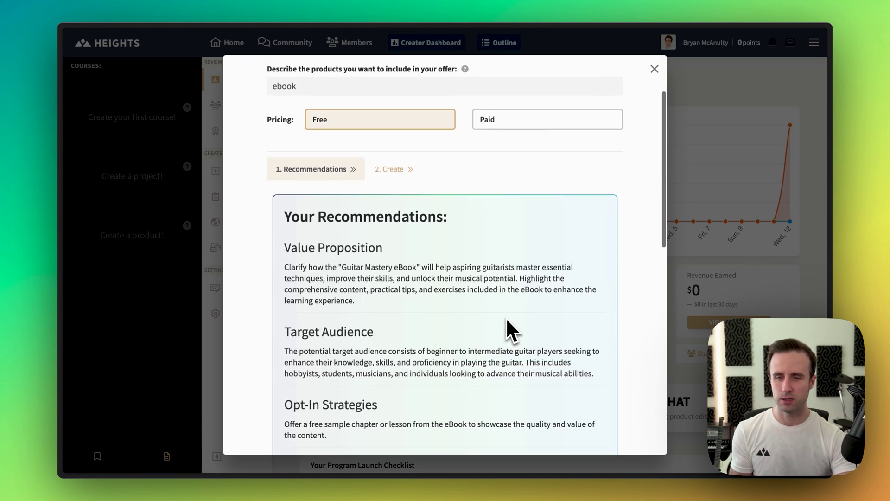
pyautogui.scroll(-2, 506, 320)
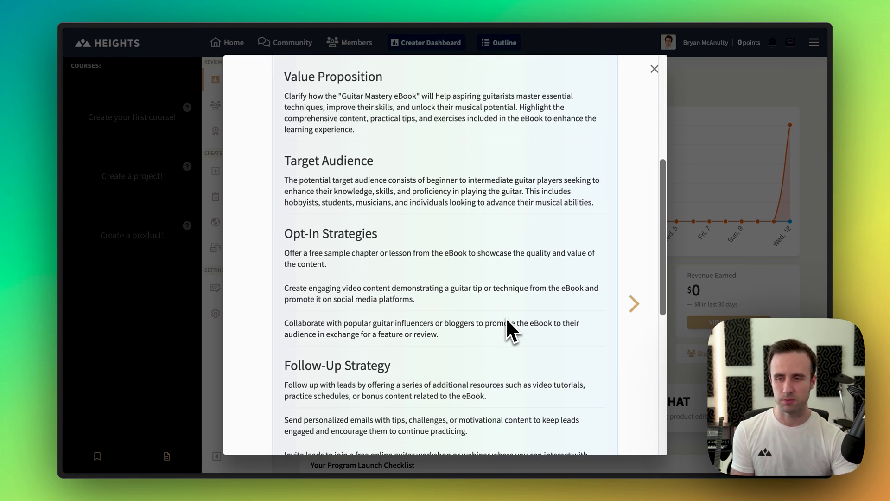
pyautogui.scroll(1, 507, 320)
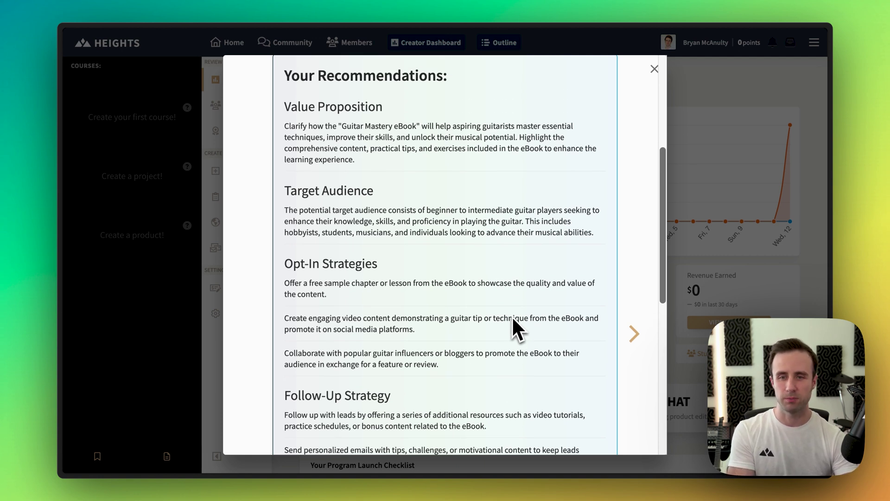
pyautogui.scroll(4, 513, 318)
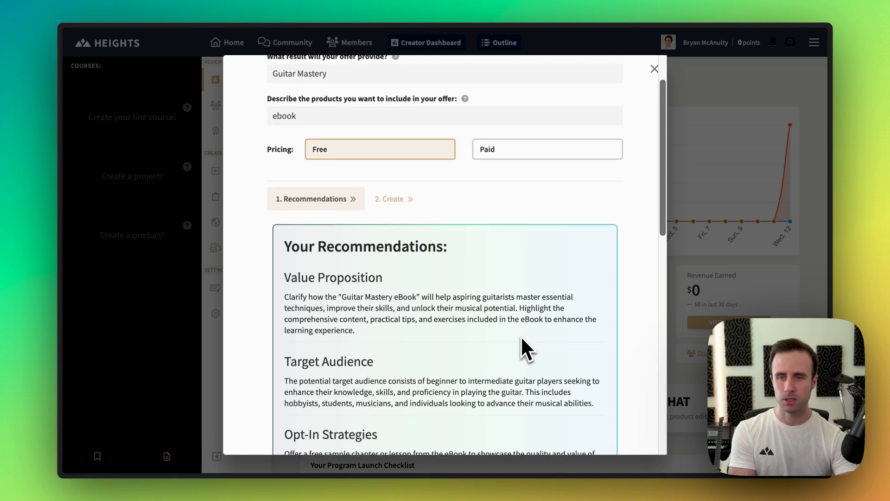
pyautogui.scroll(2, 522, 336)
pyautogui.scroll(-3, 521, 335)
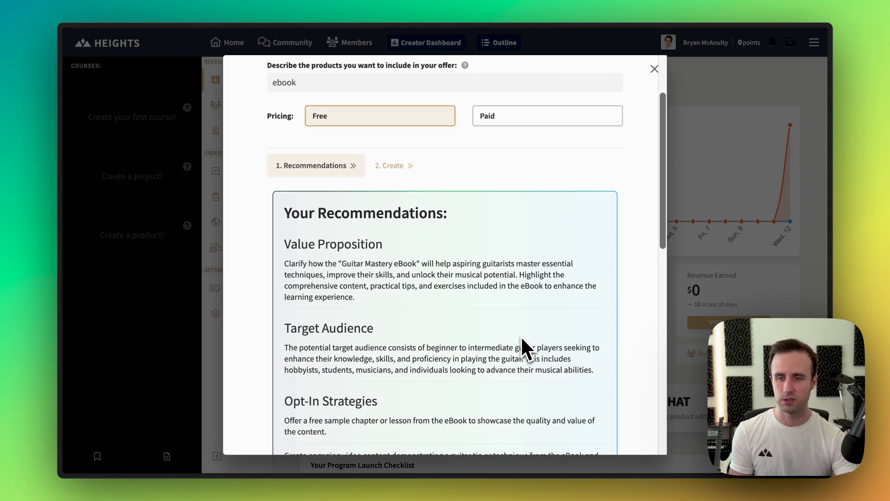
pyautogui.scroll(2, 522, 343)
pyautogui.scroll(-2, 517, 351)
# Bring up the ebook's Create step, then return to editing the product description
pyautogui.click(393, 167)
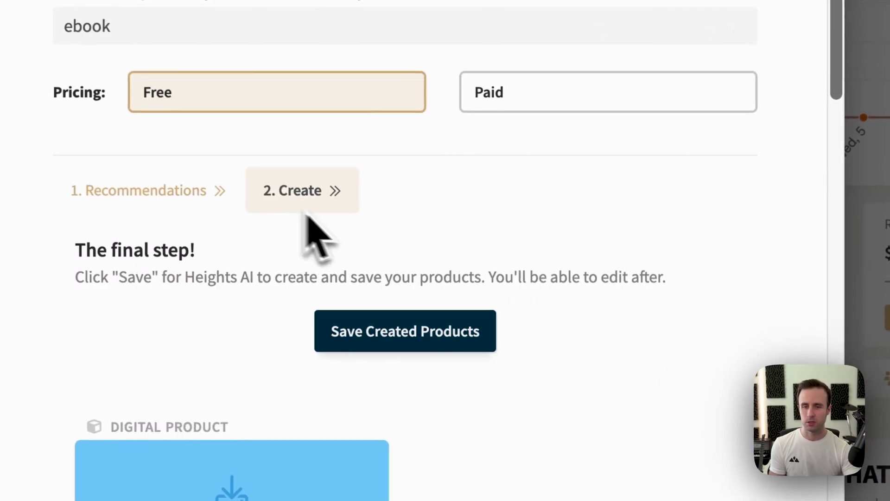
pyautogui.scroll(-4, 620, 334)
pyautogui.scroll(4, 630, 382)
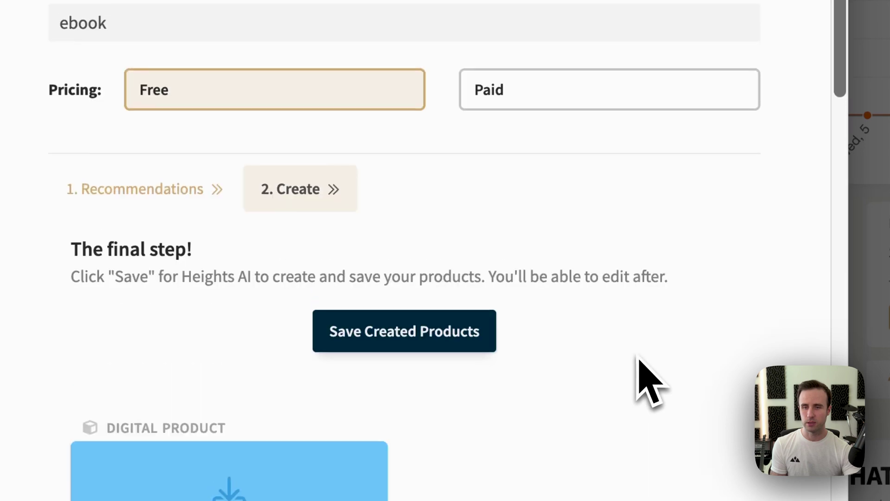
pyautogui.click(132, 29)
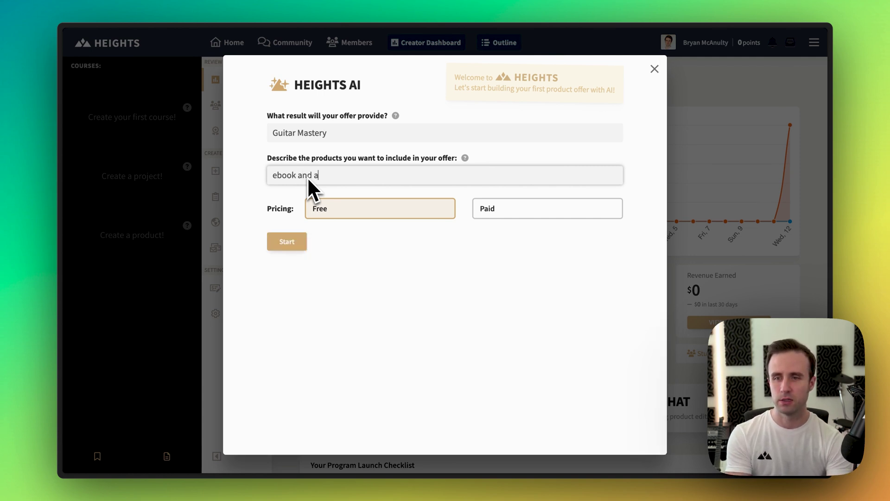
# Add 'and a event' to the description and set paid pricing at a $49 one-time charge, without installments
pyautogui.write('and a event')
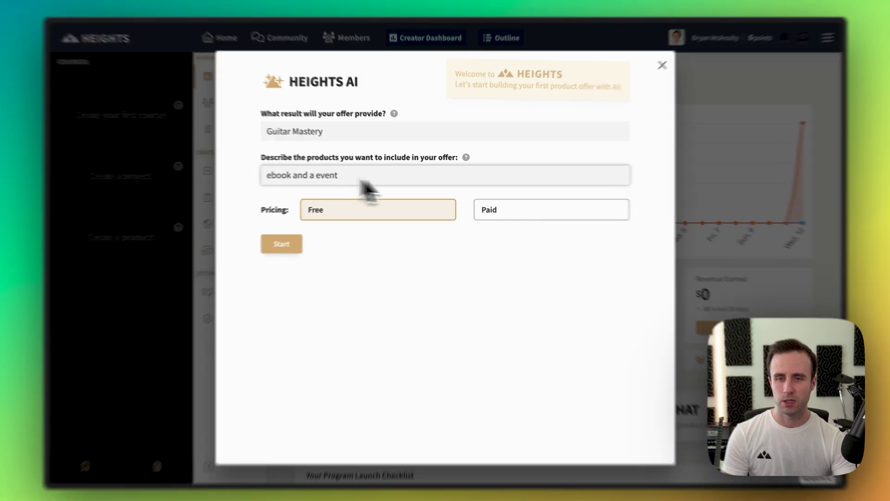
pyautogui.click(535, 204)
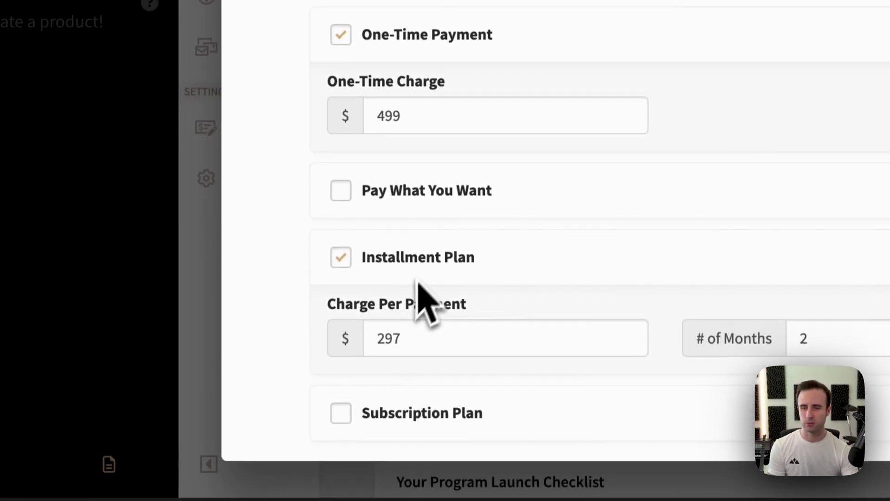
pyautogui.click(419, 259)
pyautogui.click(435, 117)
pyautogui.press('BackSpace')
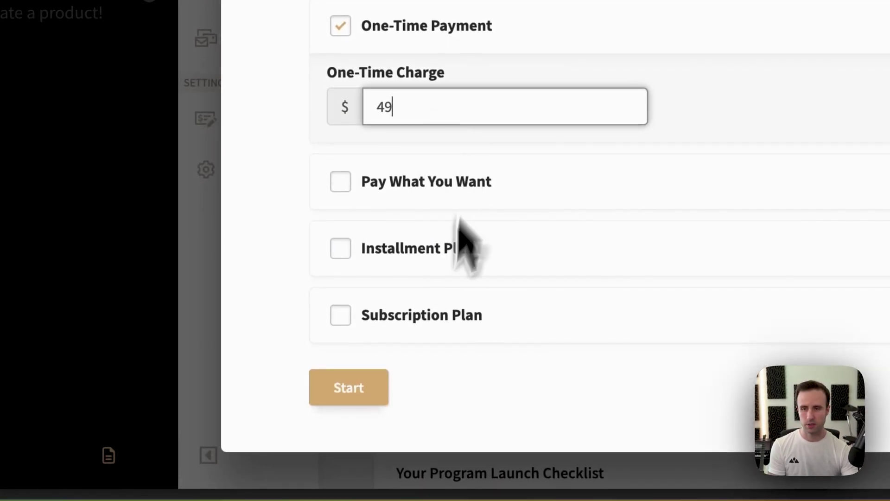
pyautogui.click(392, 390)
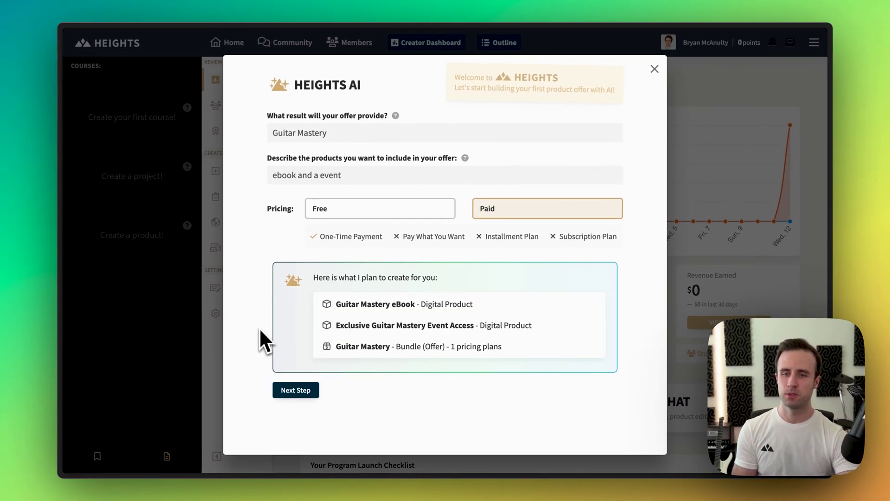
# Read through Heights AI's ebook-and-event recommendations for the $49 Guitar Mastery bundle
pyautogui.click(296, 390)
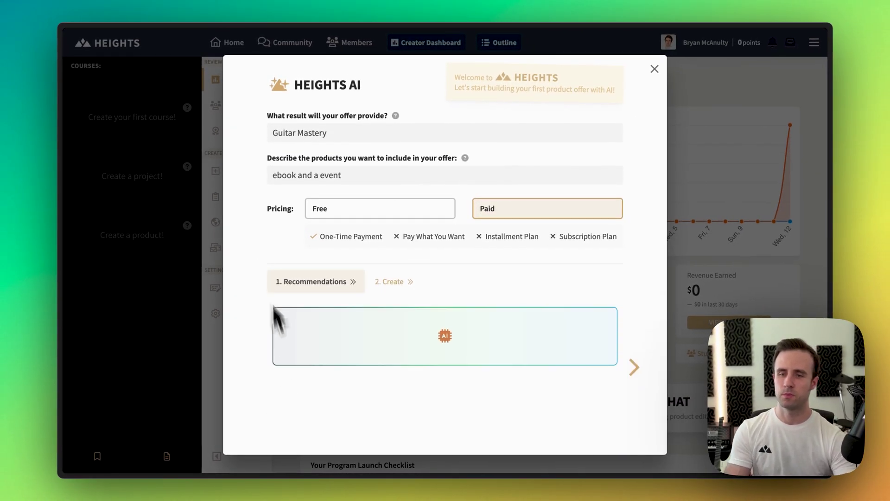
pyautogui.scroll(-2, 558, 276)
pyautogui.scroll(-4, 559, 279)
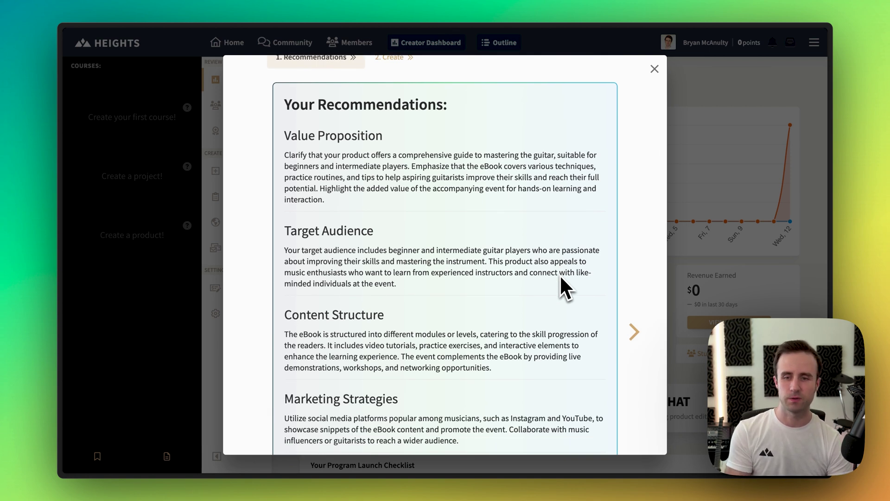
pyautogui.scroll(-4, 558, 274)
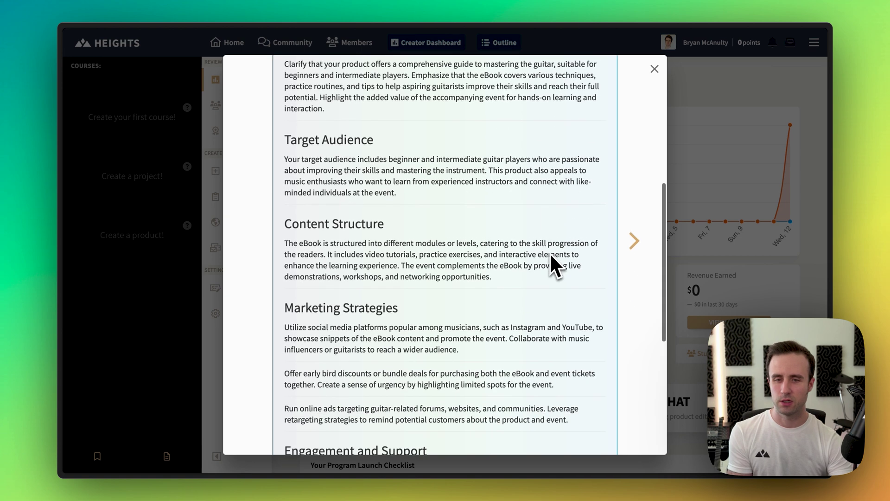
pyautogui.scroll(-3, 552, 260)
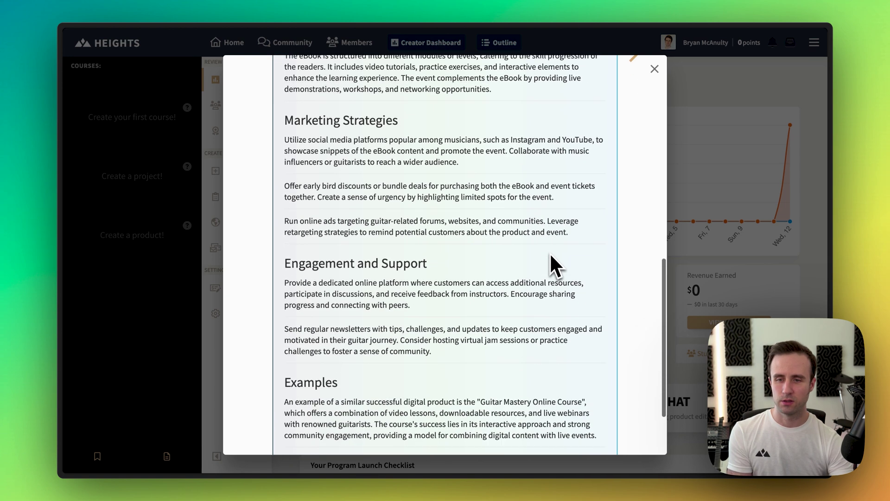
pyautogui.scroll(-2, 552, 260)
pyautogui.scroll(14, 552, 260)
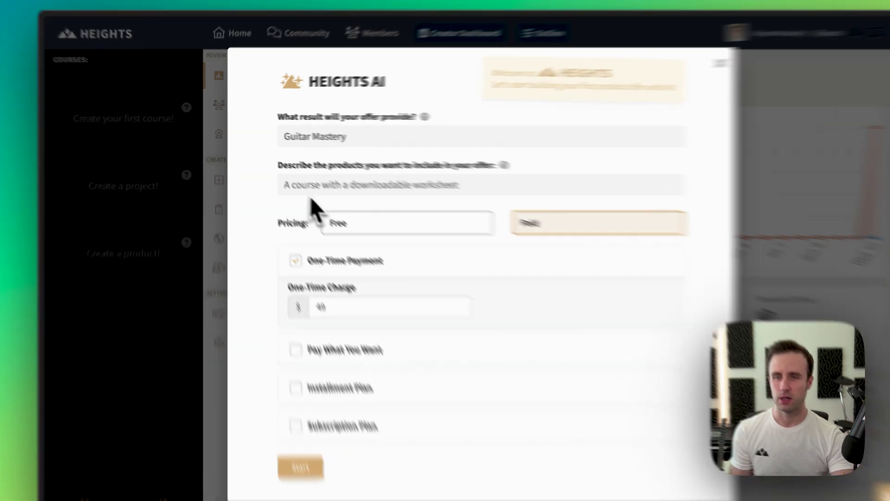
# Describe '5 different guitar community channels from beginner to expert' and price them as a $29 subscription
pyautogui.click(308, 179)
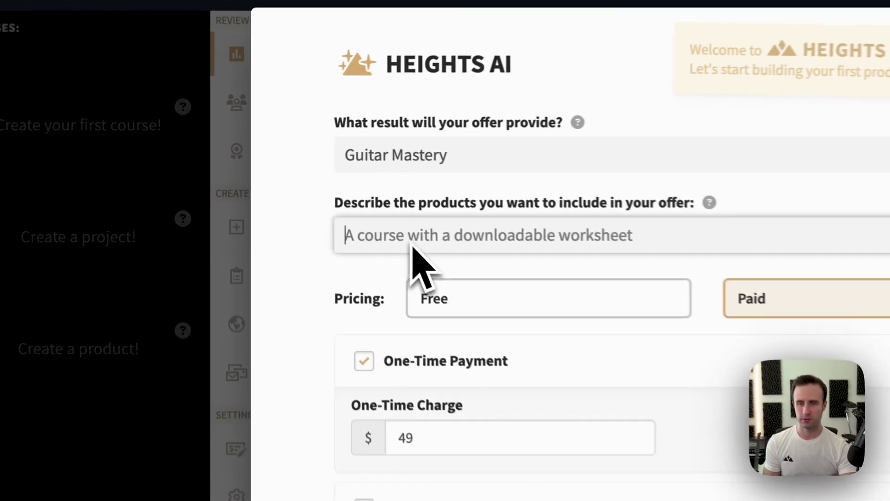
pyautogui.write('5 d')
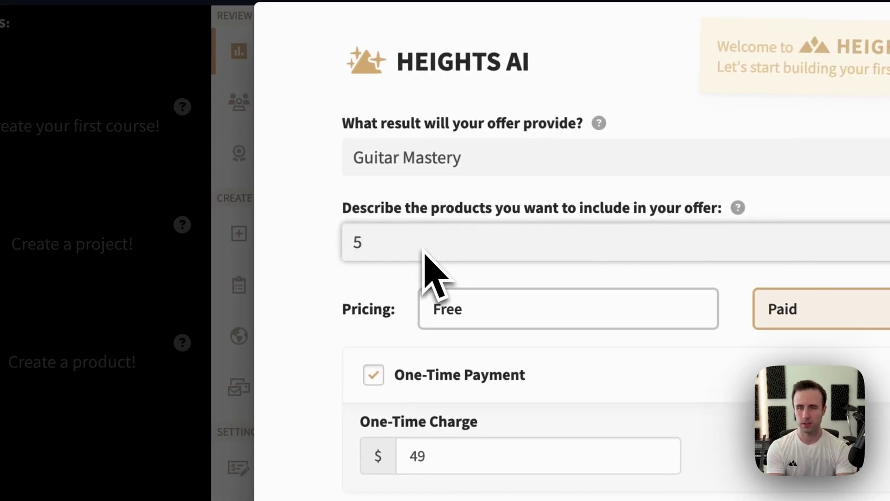
pyautogui.write('ifferent ')
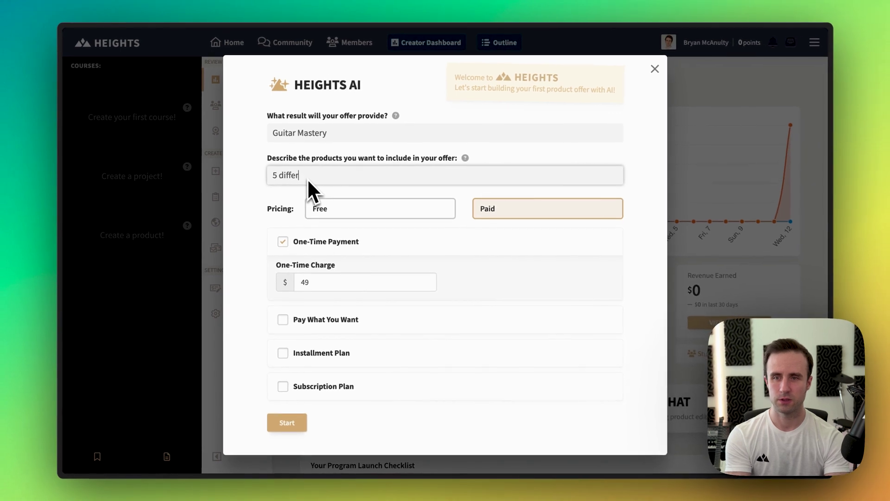
pyautogui.write('guita')
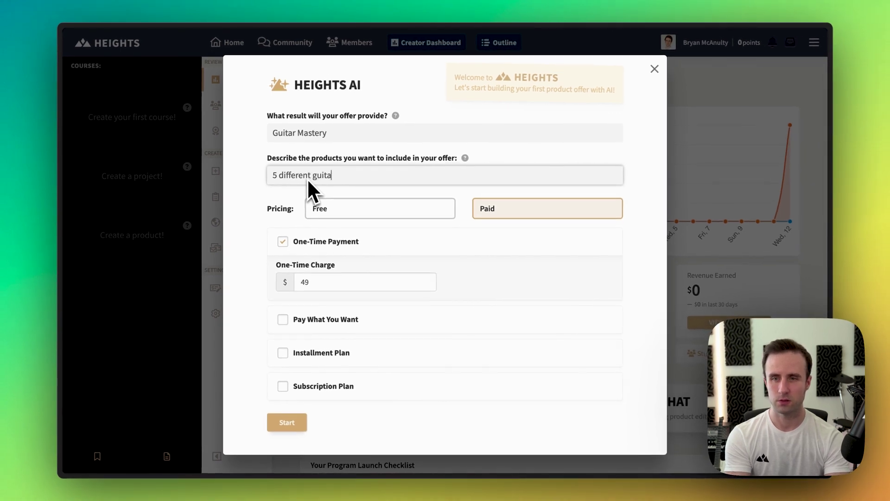
pyautogui.write('r community c')
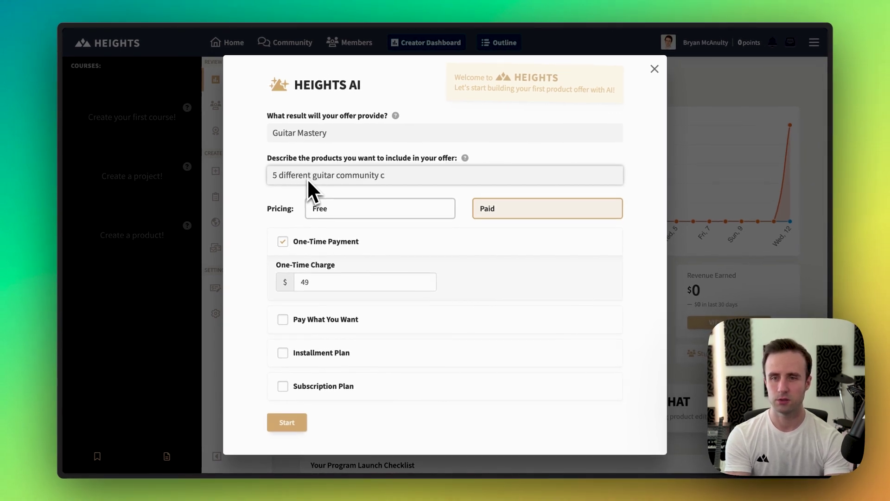
pyautogui.write('hannels')
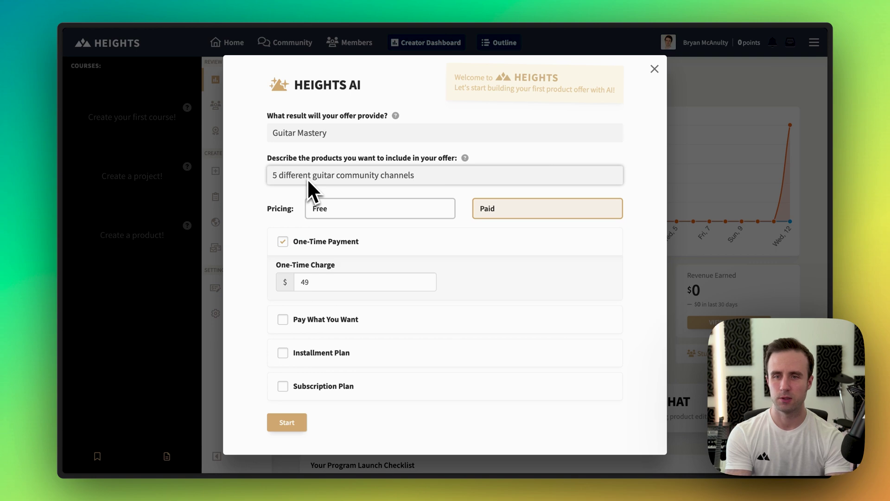
pyautogui.write(' from beginn')
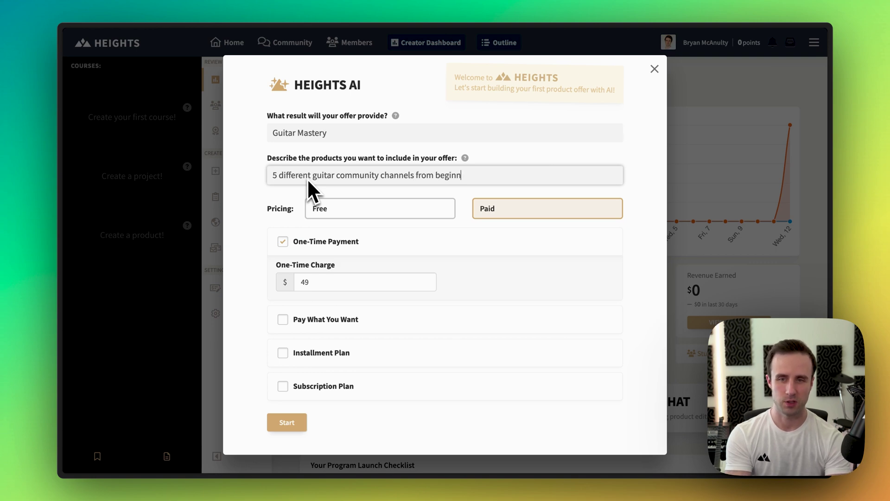
pyautogui.write('er to expert')
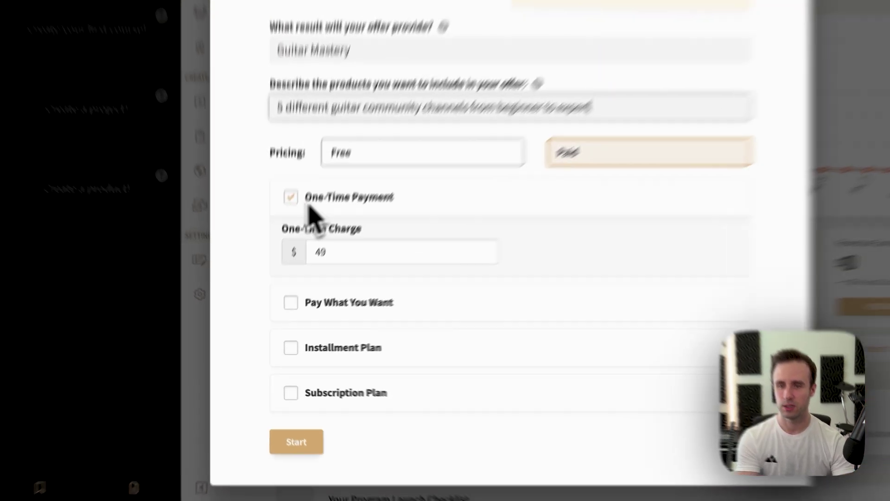
pyautogui.click(307, 242)
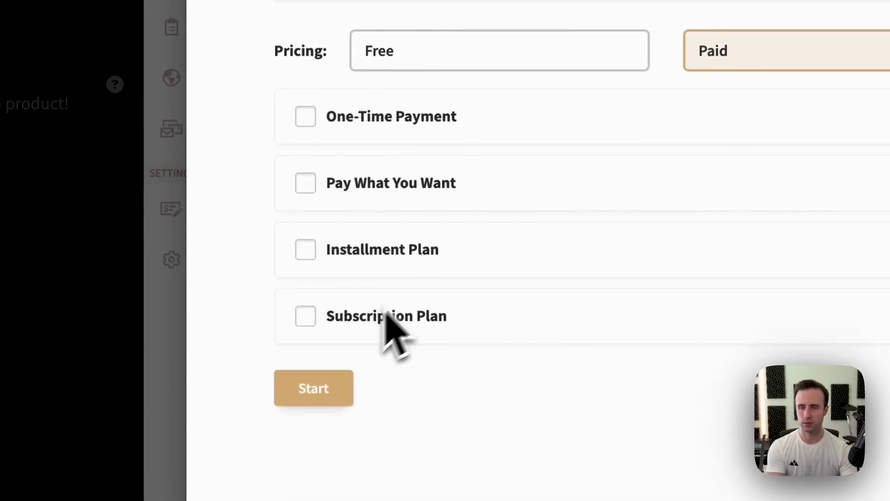
pyautogui.click(387, 315)
pyautogui.click(376, 398)
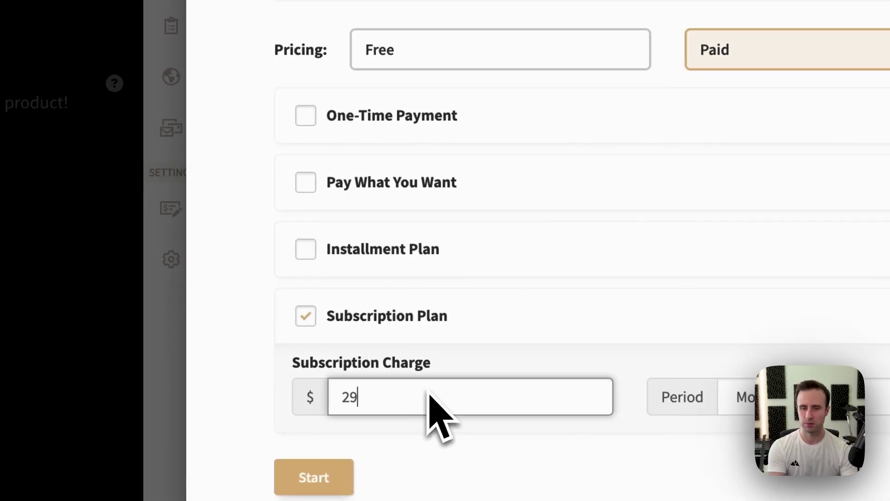
pyautogui.click(328, 486)
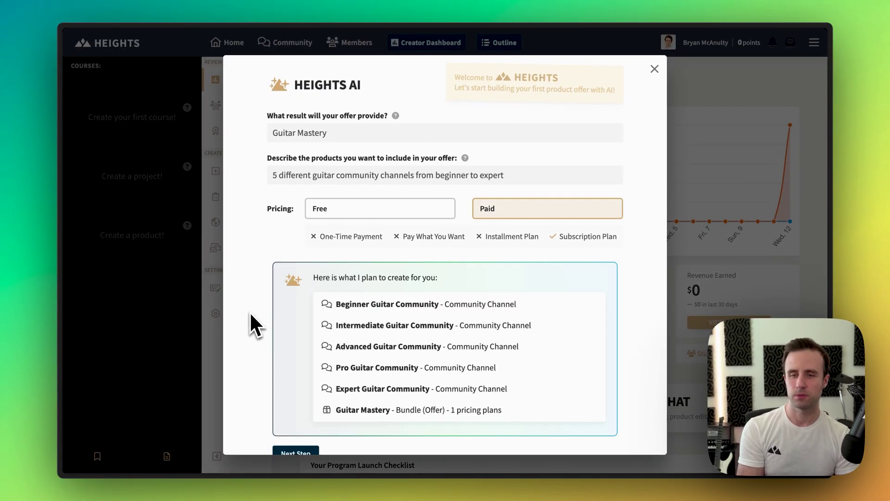
# Look over the community-growth recommendations for the five guitar channels before the final Create step
pyautogui.scroll(-1, 352, 329)
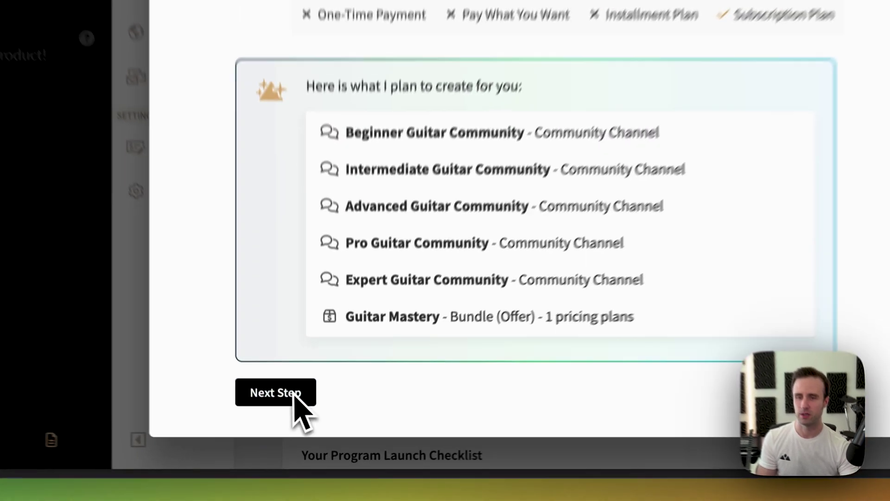
pyautogui.click(306, 430)
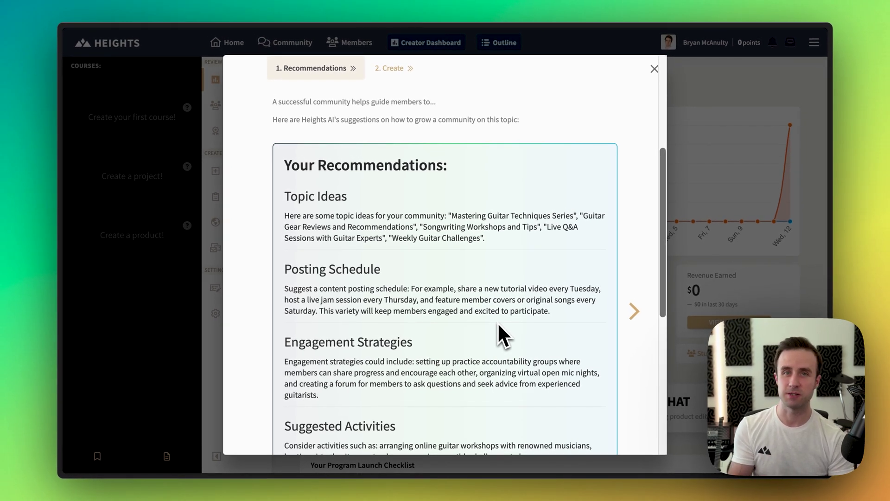
pyautogui.scroll(-2, 458, 290)
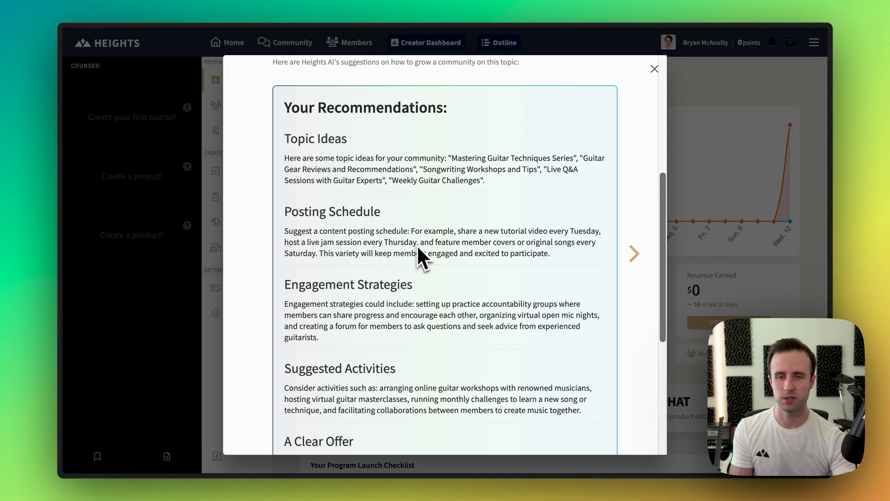
pyautogui.scroll(-5, 489, 328)
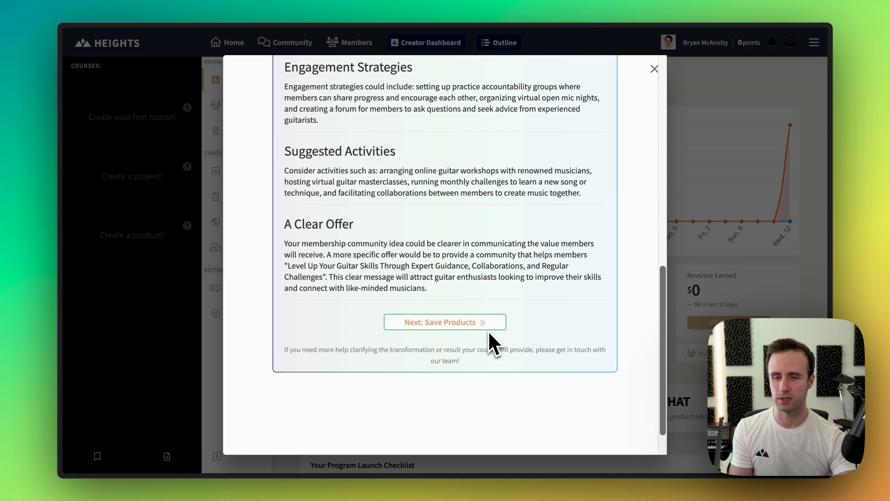
pyautogui.scroll(10, 487, 332)
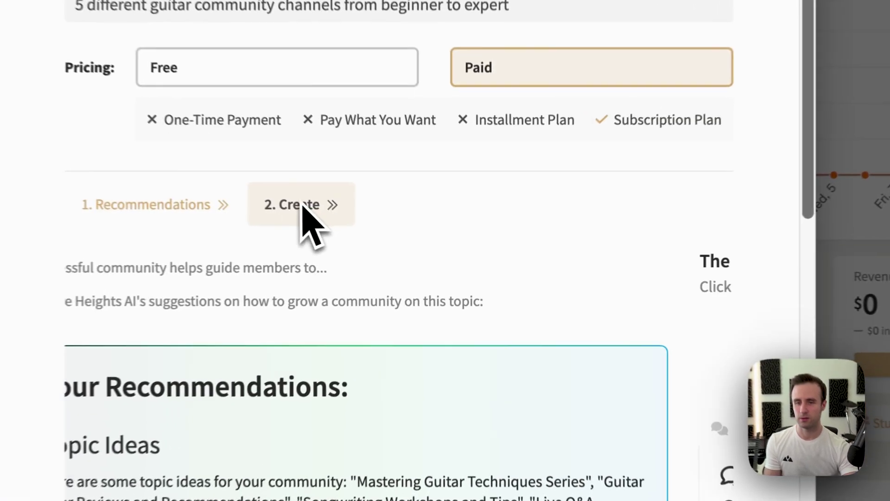
pyautogui.click(303, 208)
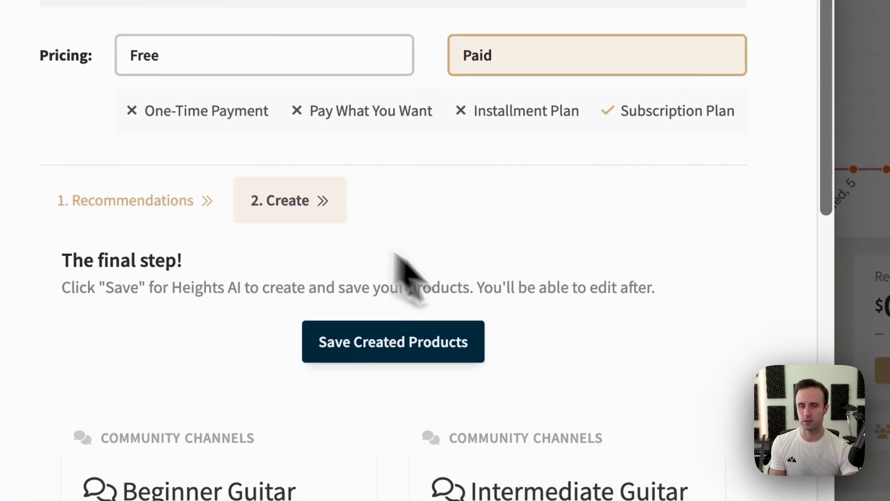
pyautogui.scroll(-10, 612, 318)
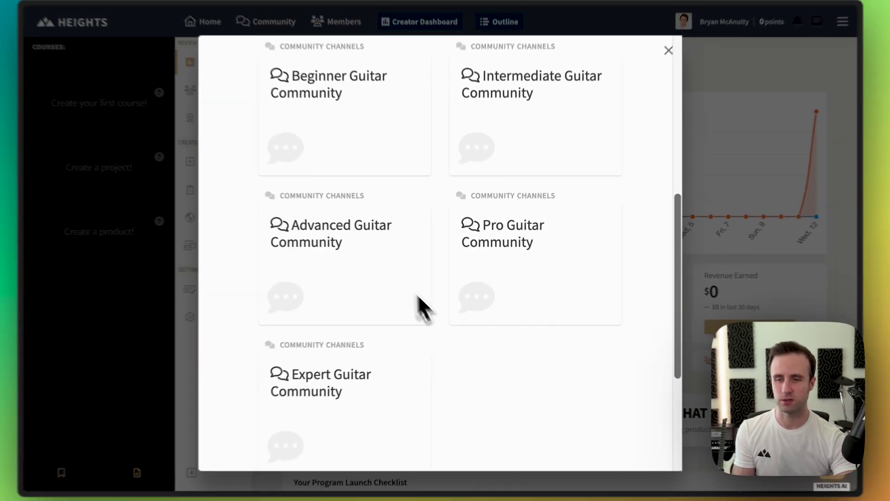
pyautogui.scroll(-3, 371, 422)
pyautogui.scroll(-4, 570, 237)
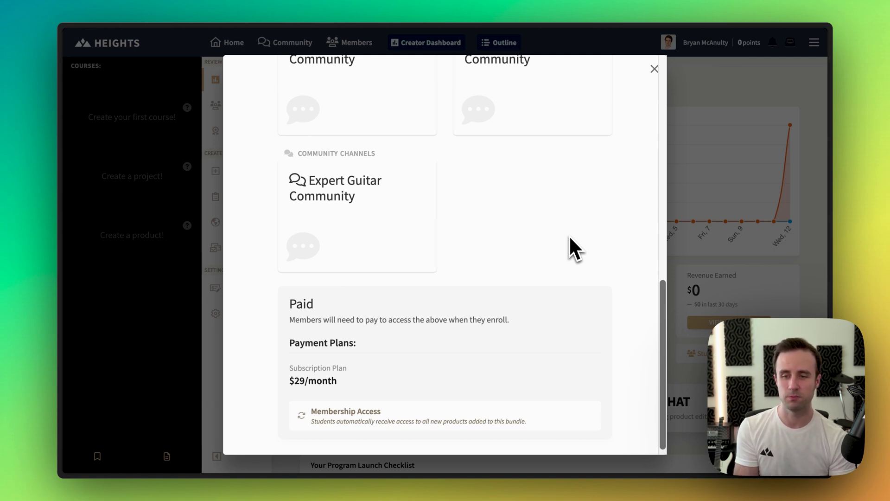
pyautogui.scroll(10, 567, 247)
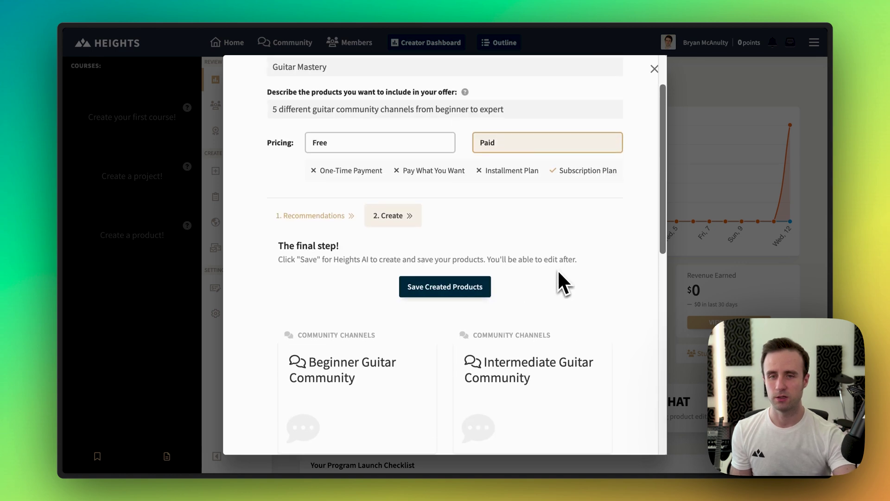